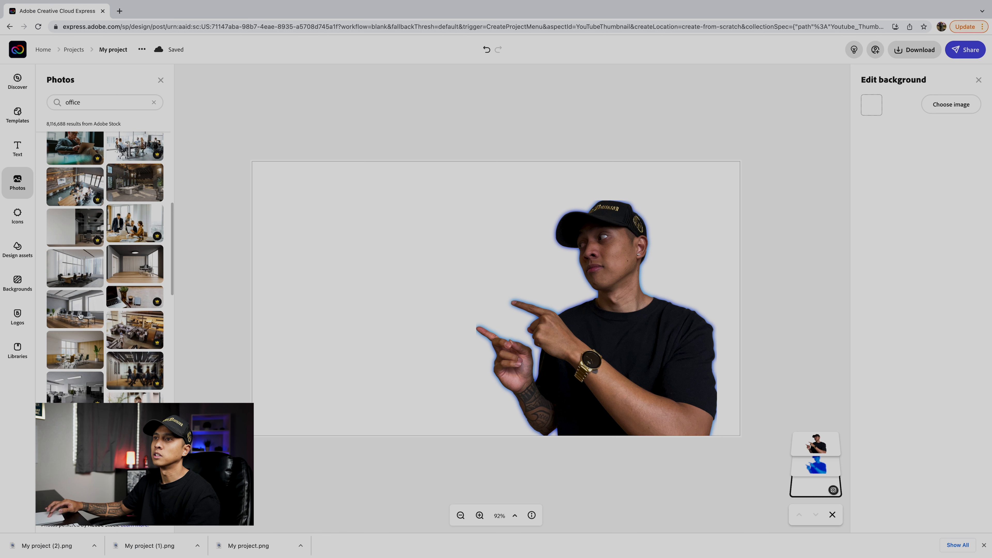
Add the stock photo of an office with desks and white chairs to the canvas and enlarge it across most of the page.
{"action": "left_click_drag", "start_coordinate": [77, 322], "coordinate": [310, 277]}
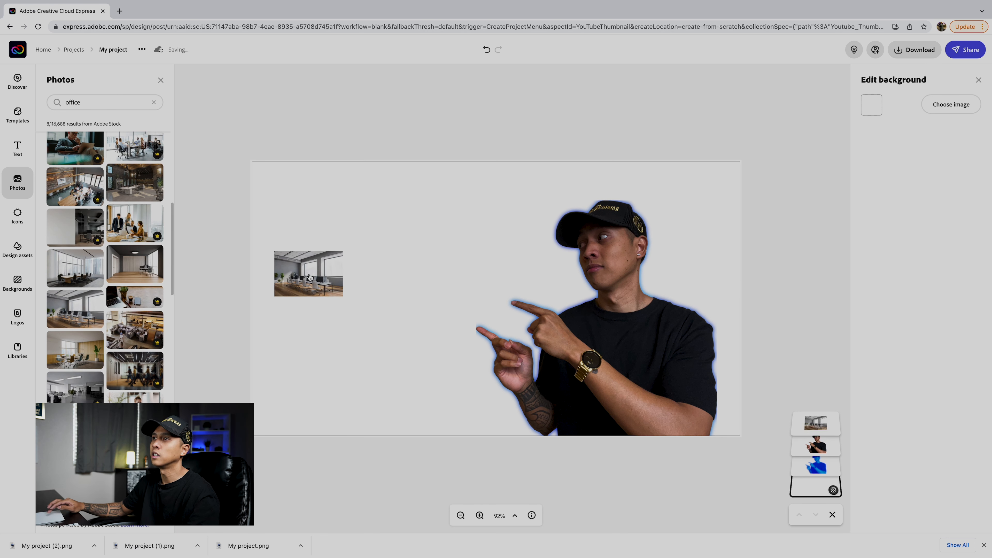
{"action": "left_click_drag", "start_coordinate": [342, 296], "coordinate": [770, 466]}
{"action": "left_click_drag", "start_coordinate": [445, 323], "coordinate": [427, 250]}
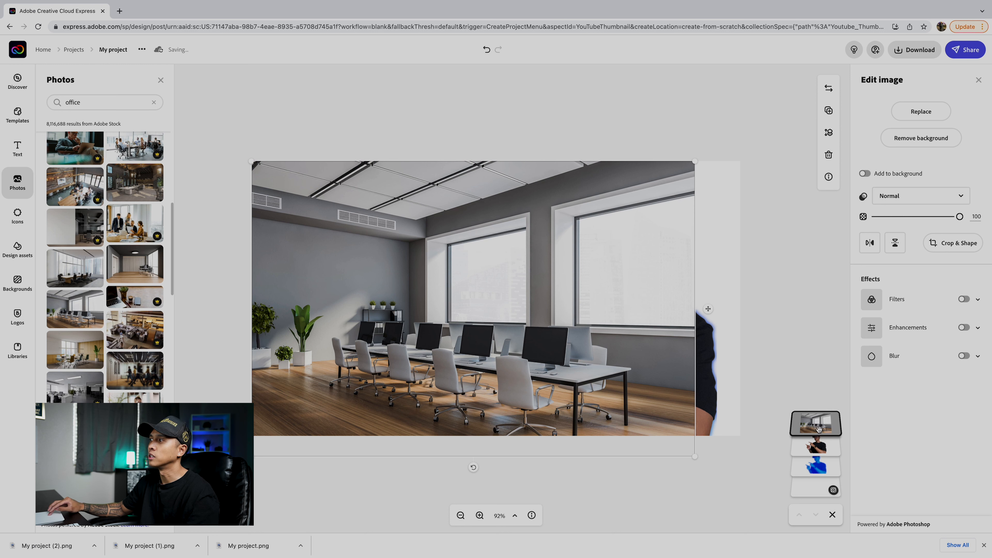
Place the office photo behind both cutout layers of the man and enlarge it to fill the whole canvas.
{"action": "left_click_drag", "start_coordinate": [822, 424], "coordinate": [812, 471]}
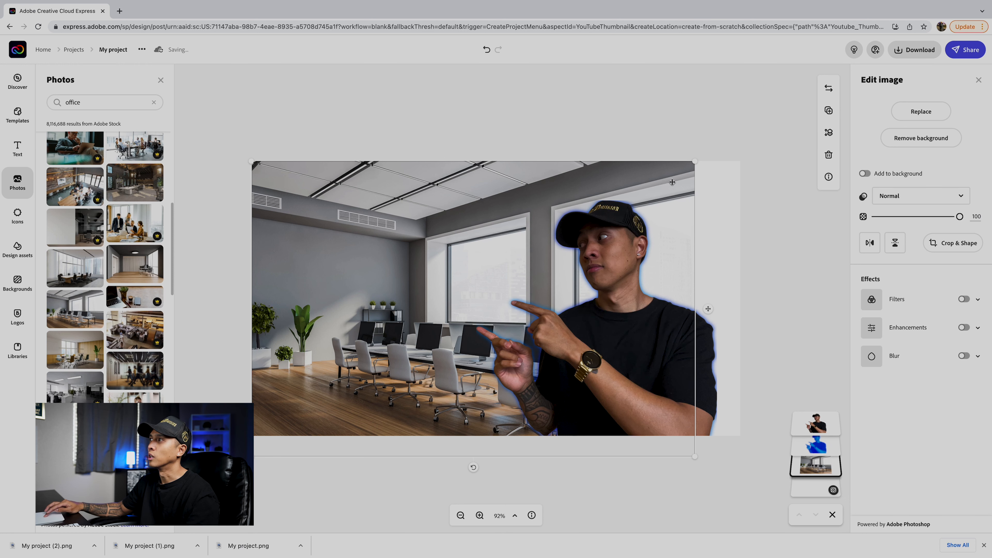
{"action": "left_click_drag", "start_coordinate": [694, 164], "coordinate": [754, 167]}
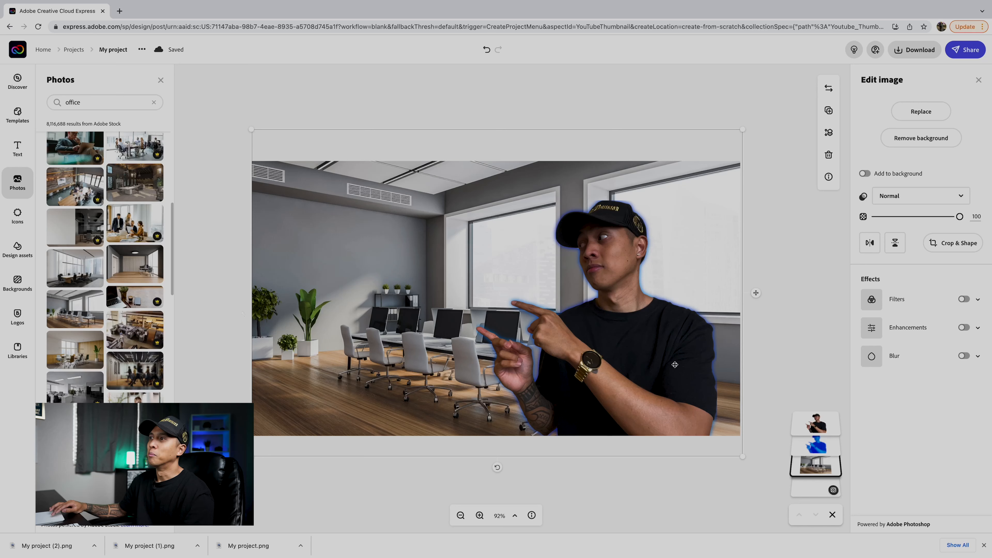
{"action": "left_click", "coordinate": [241, 311]}
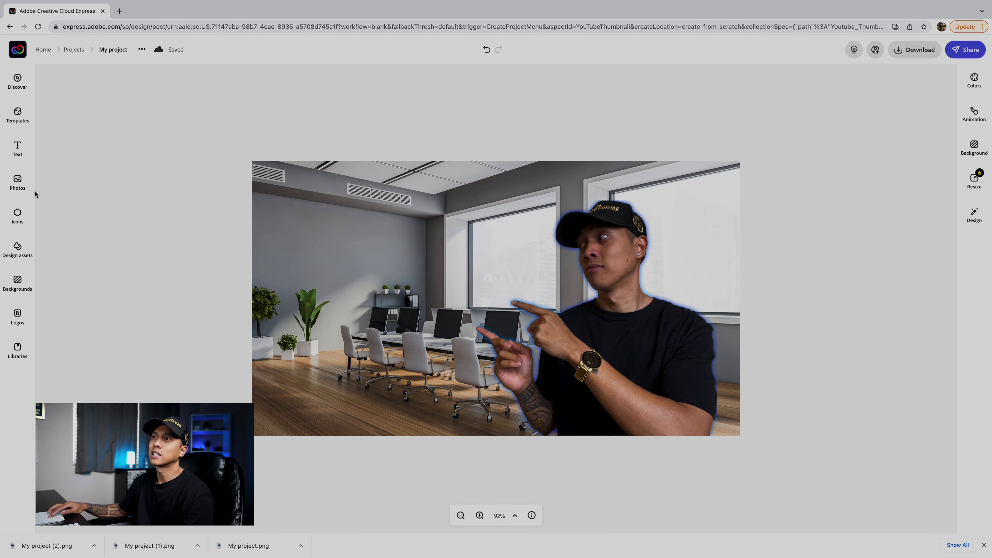
Add the NATIONAL COCOA DAY text design beside the man and remove its DECEMBER 13TH line.
{"action": "left_click", "coordinate": [17, 147]}
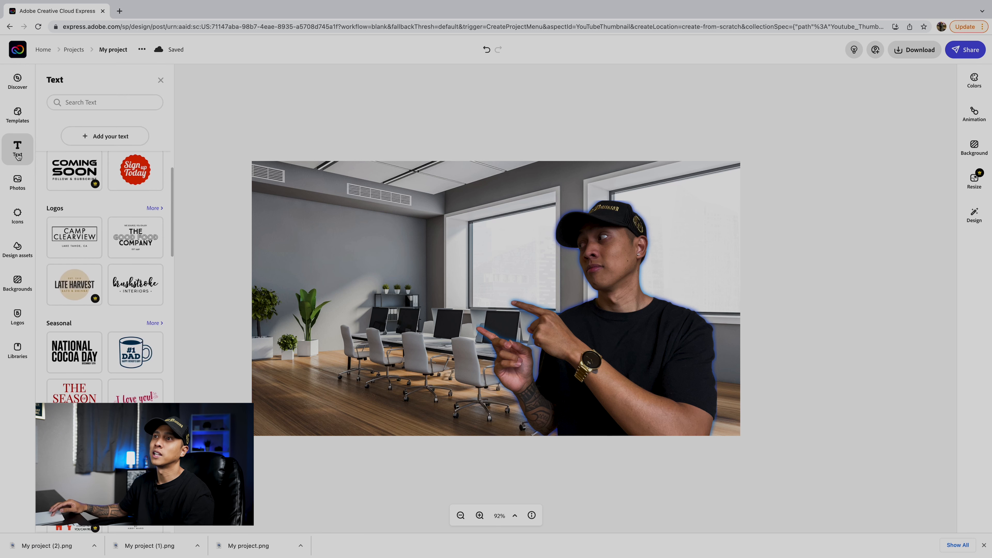
{"action": "scroll", "coordinate": [77, 256], "scroll_direction": "down", "scroll_amount": 3}
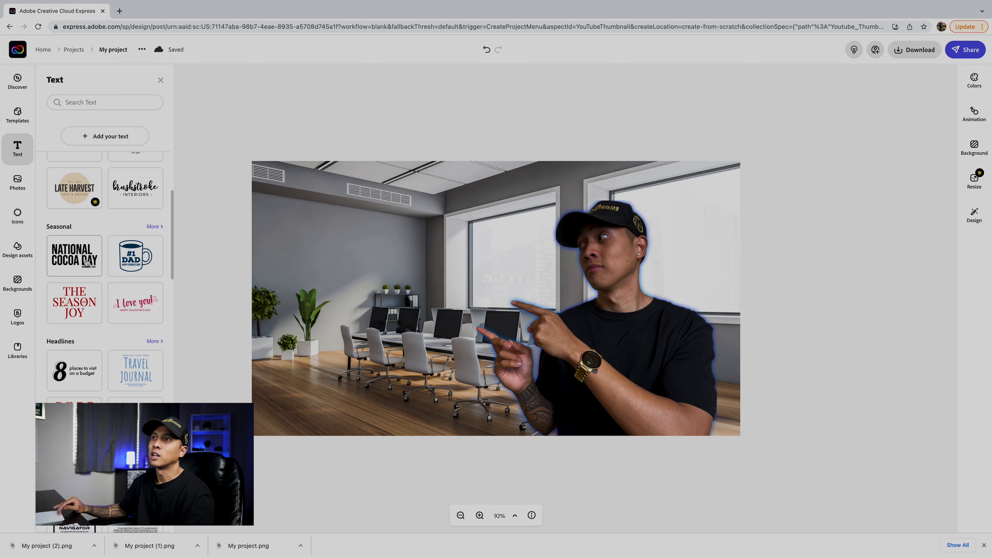
{"action": "scroll", "coordinate": [85, 259], "scroll_direction": "up", "scroll_amount": 4}
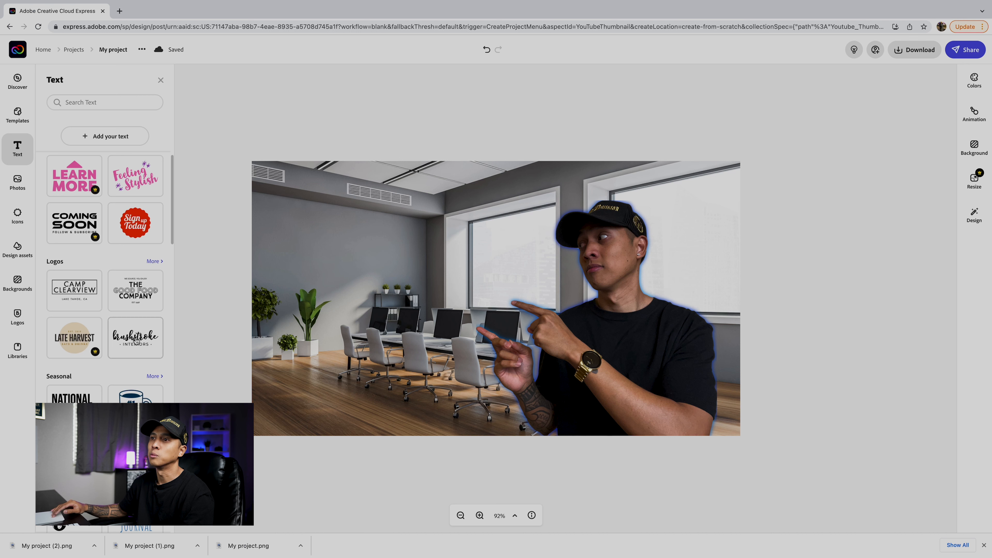
{"action": "scroll", "coordinate": [135, 340], "scroll_direction": "down", "scroll_amount": 3}
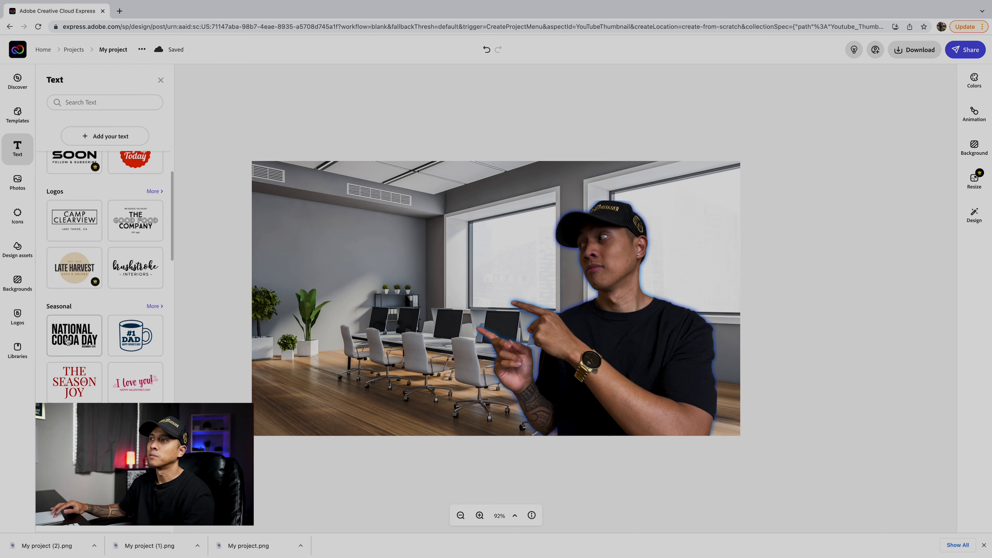
{"action": "left_click_drag", "start_coordinate": [67, 342], "coordinate": [377, 291]}
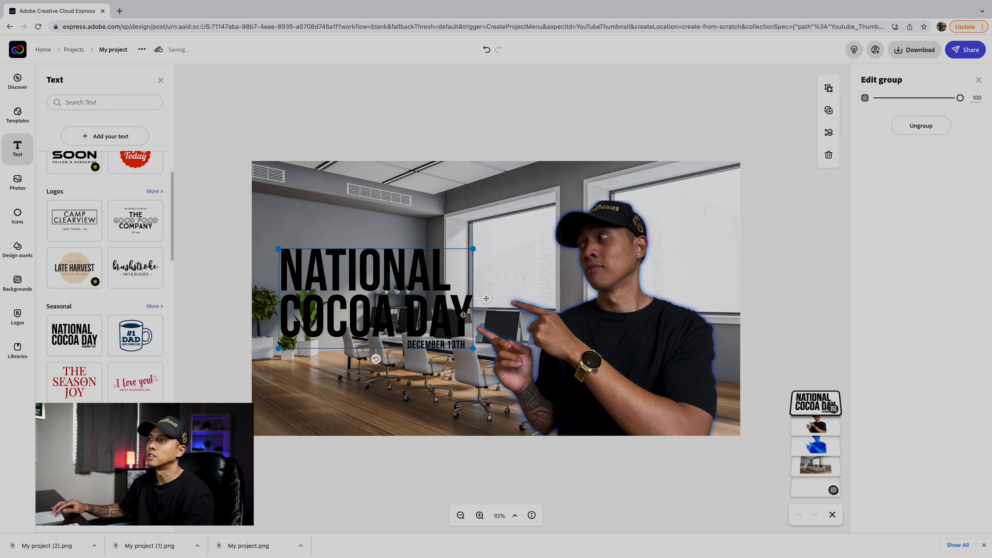
{"action": "left_click", "coordinate": [460, 345]}
{"action": "key", "text": "Escape"}
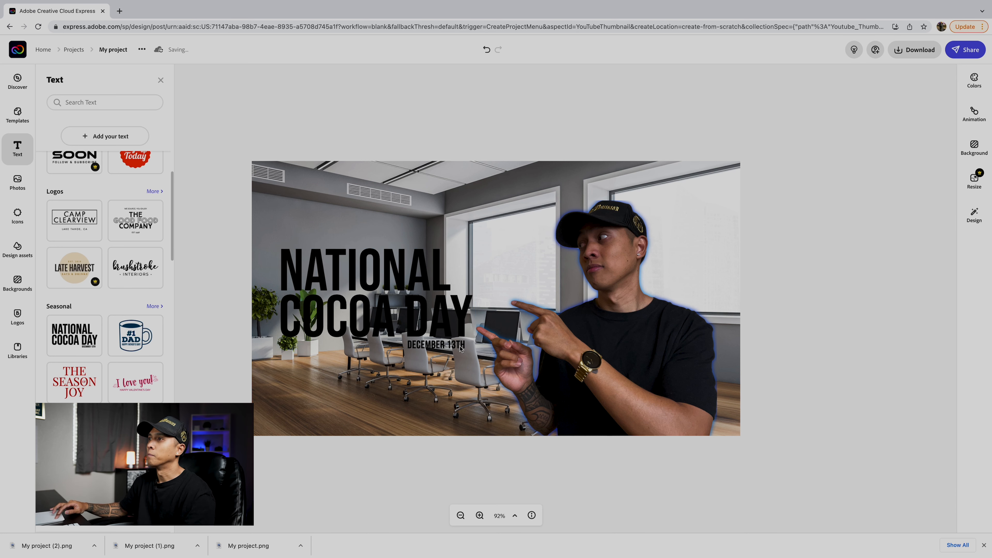
Replace the NATIONAL COCOA DAY wording with "How to create a youtube thumbnail".
{"action": "left_click", "coordinate": [417, 325]}
{"action": "double_click", "coordinate": [926, 116]}
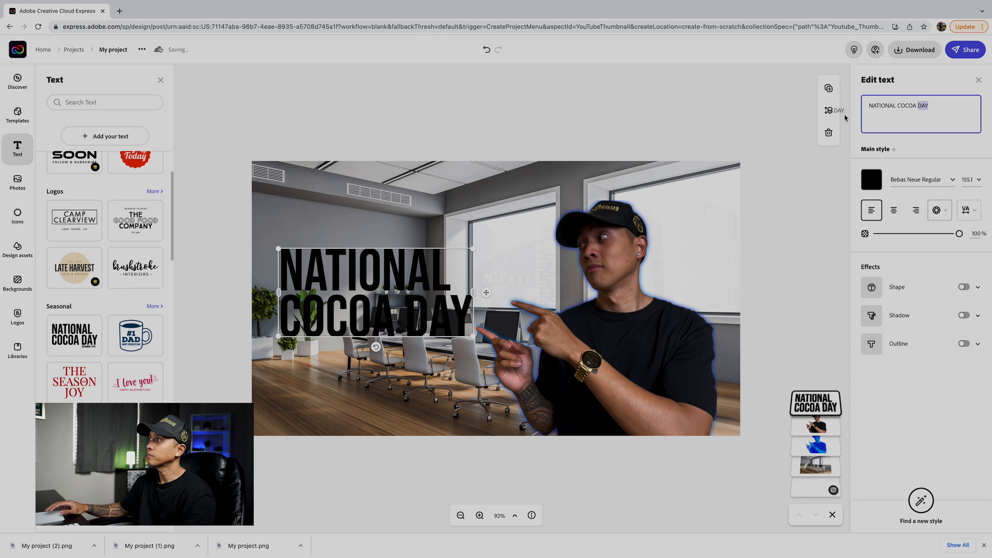
{"action": "triple_click", "coordinate": [935, 113]}
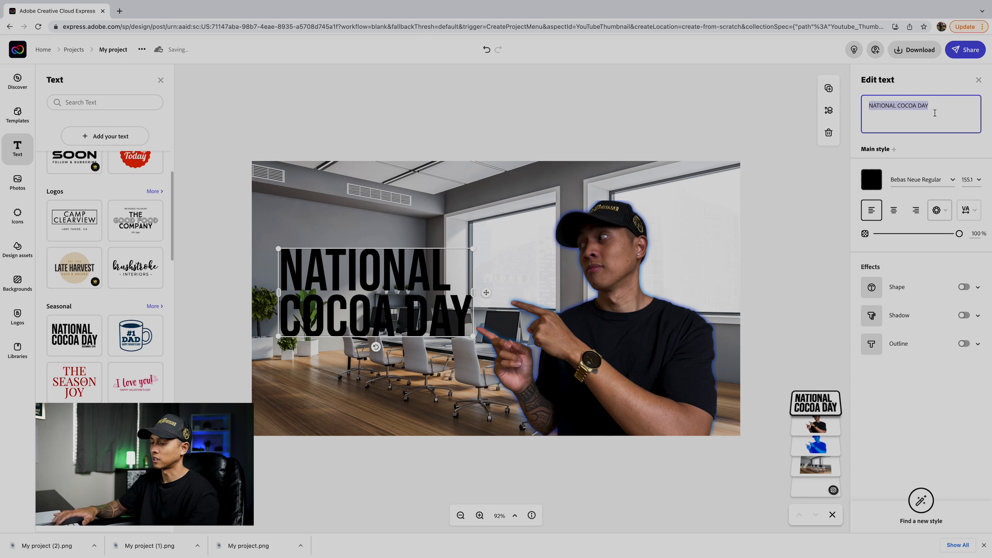
{"action": "type", "text": "How to "}
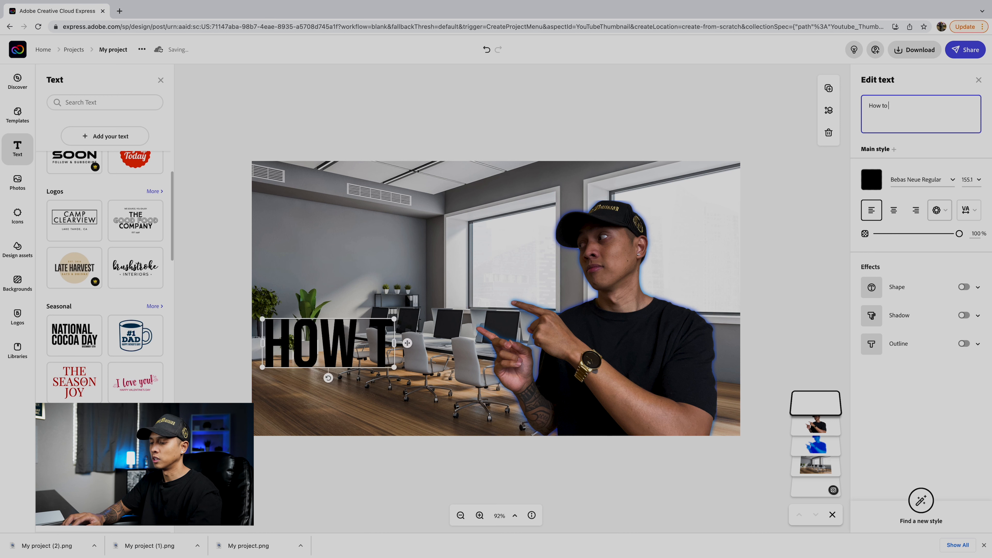
{"action": "type", "text": "create a youtub"}
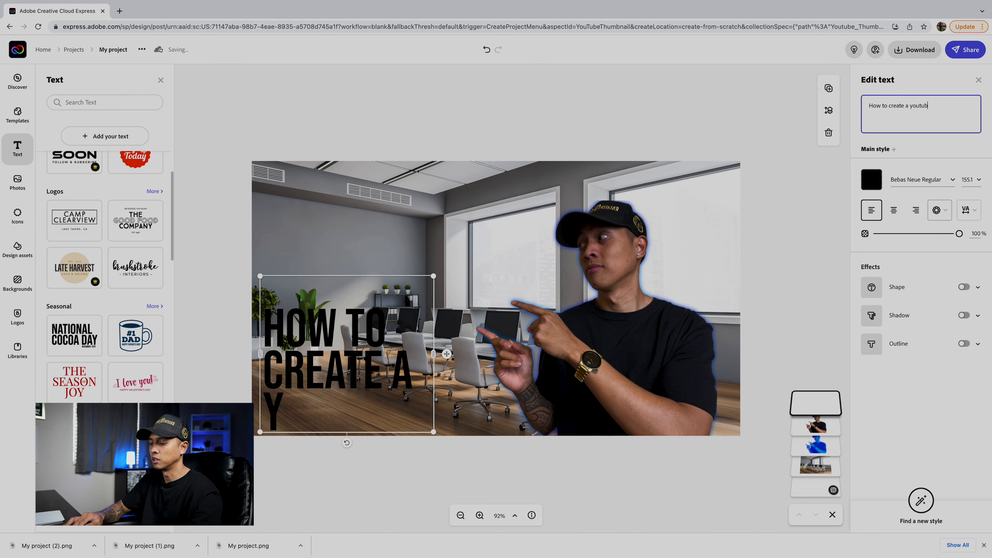
{"action": "type", "text": "e thumbnai"}
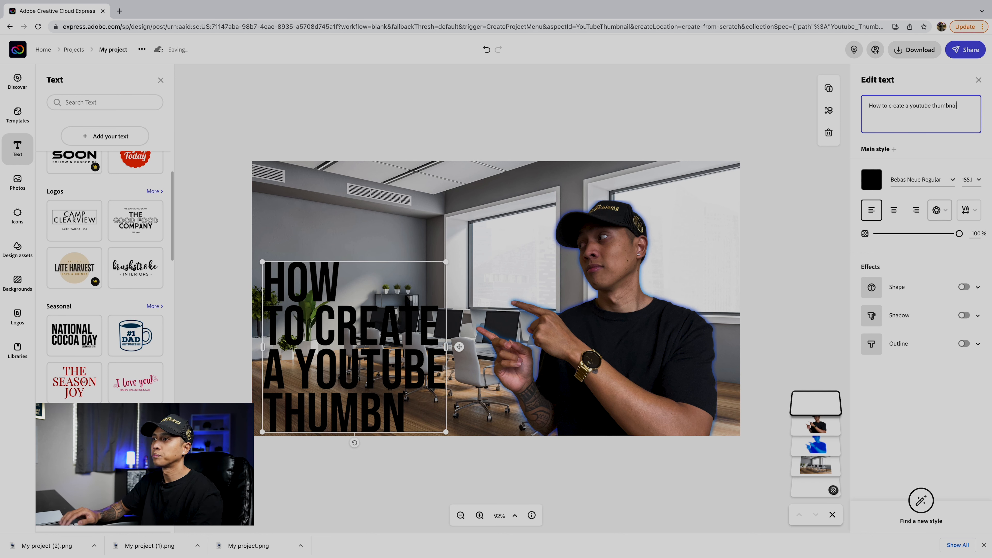
{"action": "type", "text": "l"}
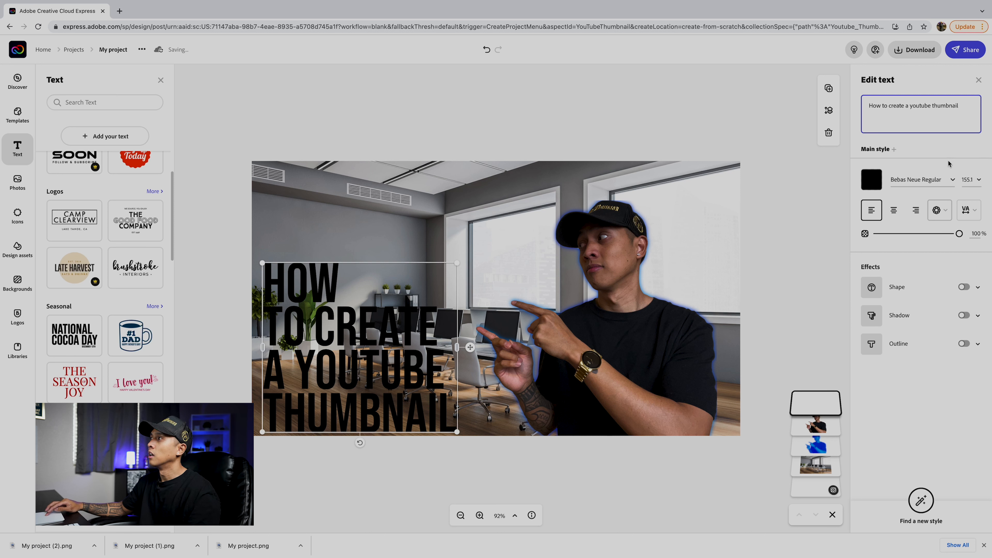
Center-align the title, reshape it into two lines at about size 94.6, and place it on the wall above the desks.
{"action": "left_click", "coordinate": [893, 210]}
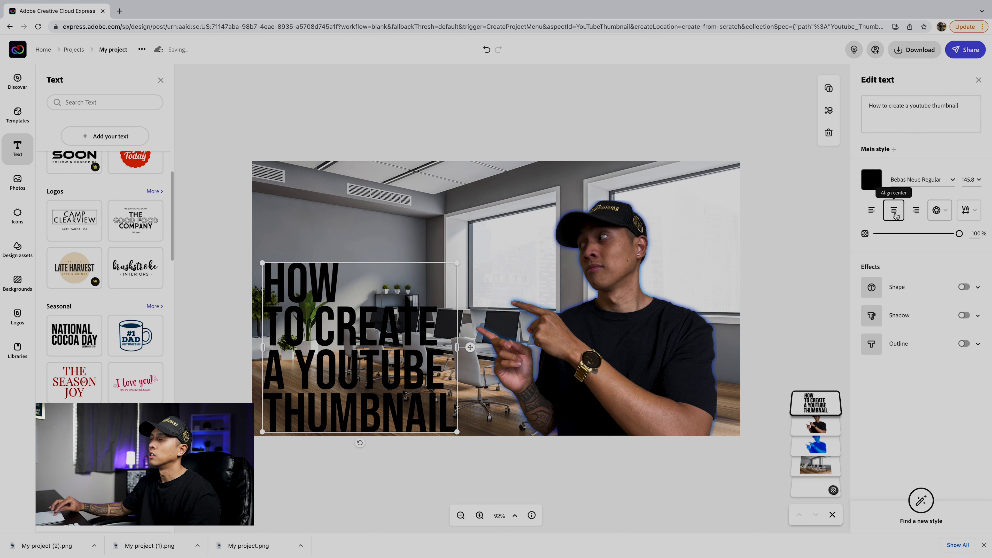
{"action": "left_click_drag", "start_coordinate": [457, 431], "coordinate": [490, 350]}
{"action": "left_click_drag", "start_coordinate": [429, 323], "coordinate": [434, 246]}
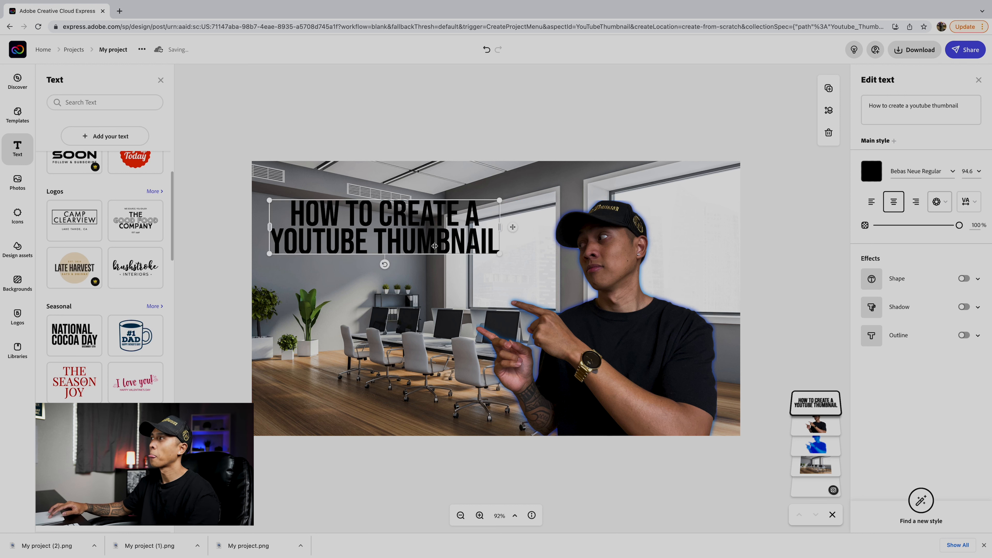
Change the title's text color to a bright custom yellow.
{"action": "left_click", "coordinate": [871, 172]}
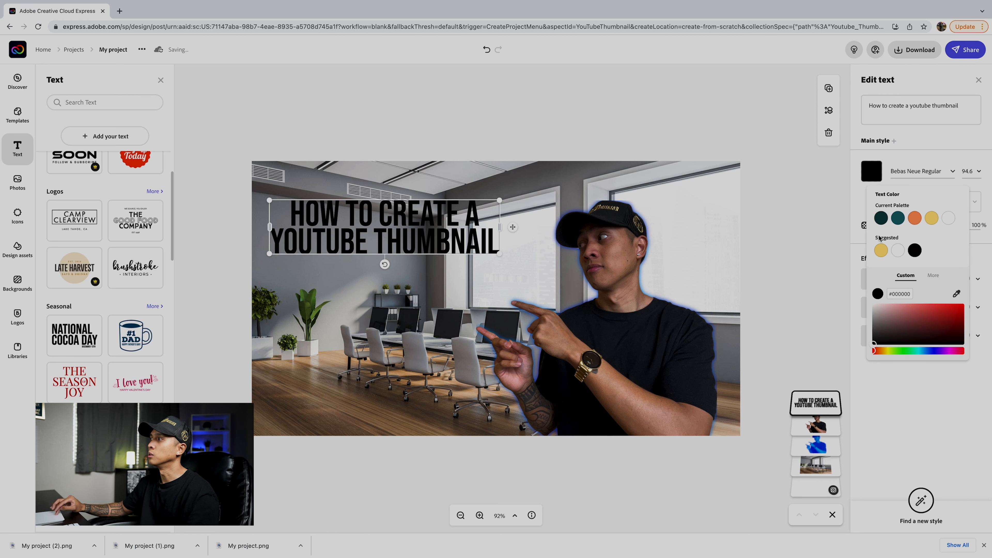
{"action": "left_click", "coordinate": [888, 352]}
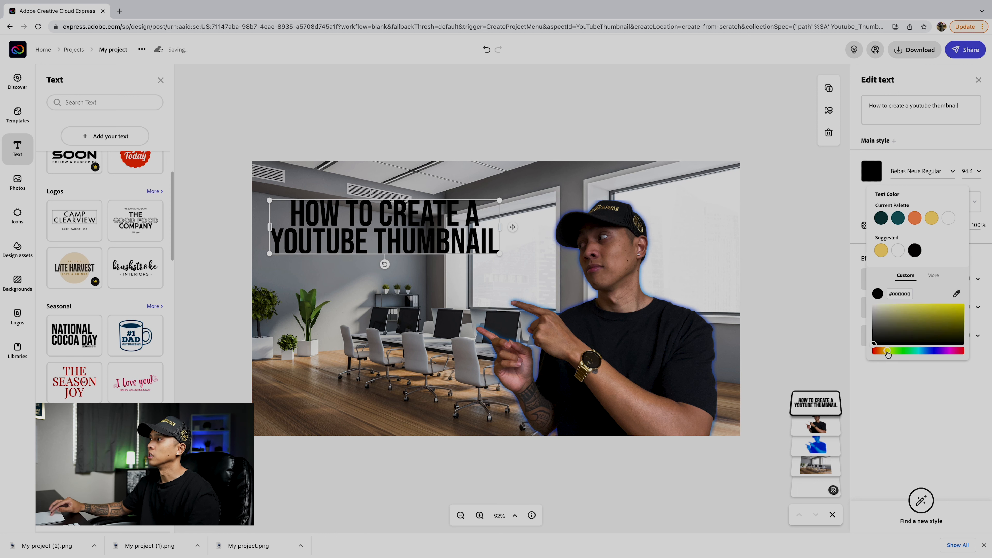
{"action": "left_click_drag", "start_coordinate": [943, 315], "coordinate": [971, 302]}
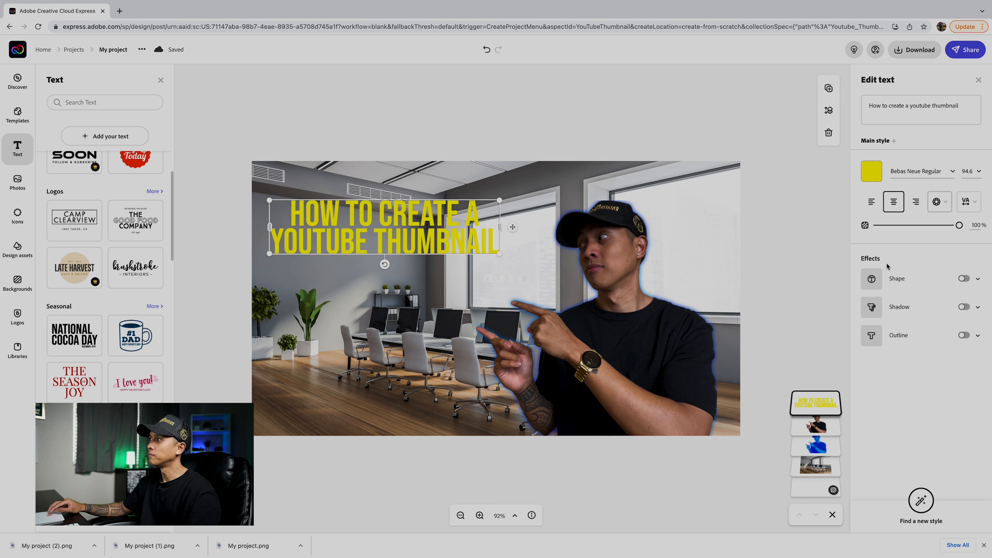
Turn on the Shape effect behind the title and color the shape black.
{"action": "left_click", "coordinate": [872, 279]}
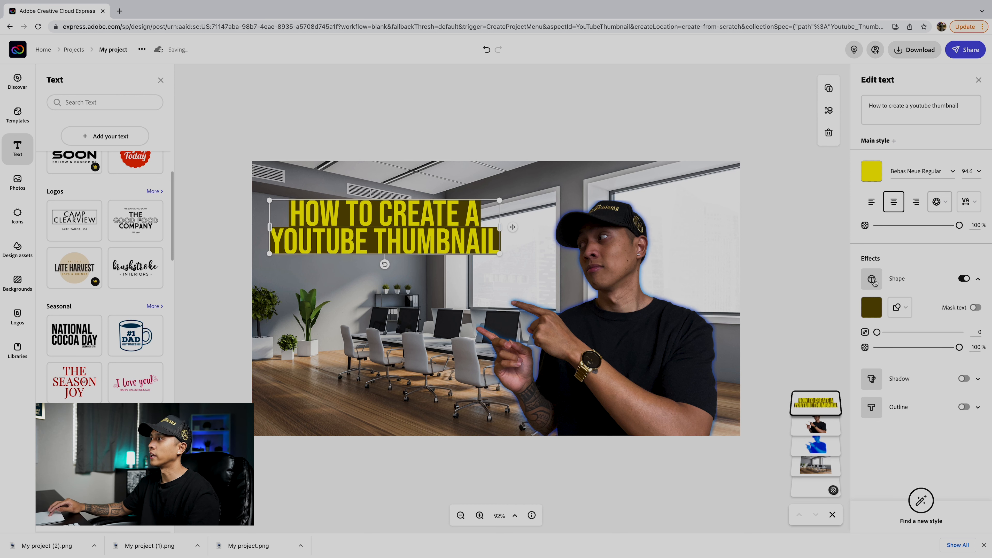
{"action": "left_click", "coordinate": [871, 308]}
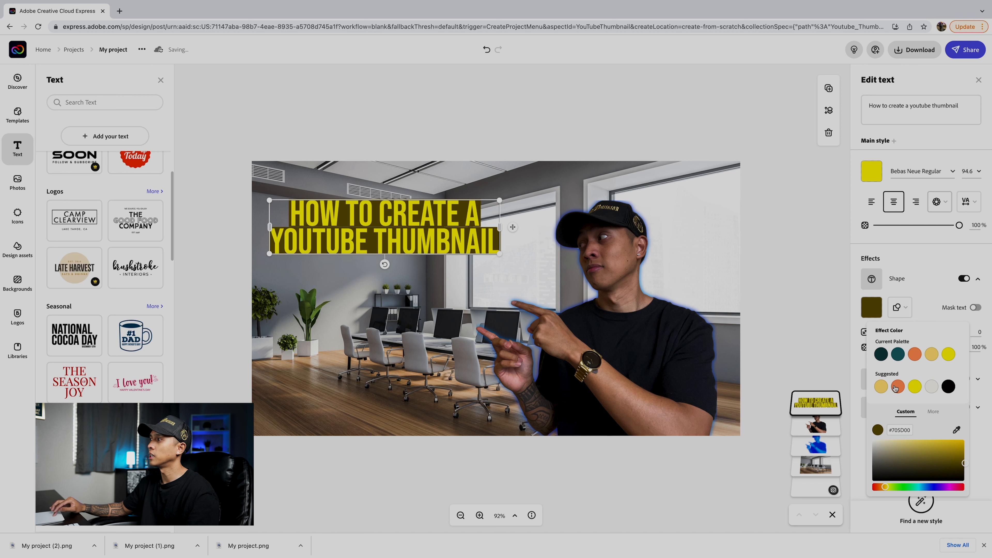
{"action": "left_click_drag", "start_coordinate": [894, 458], "coordinate": [857, 497]}
{"action": "left_click", "coordinate": [856, 498]}
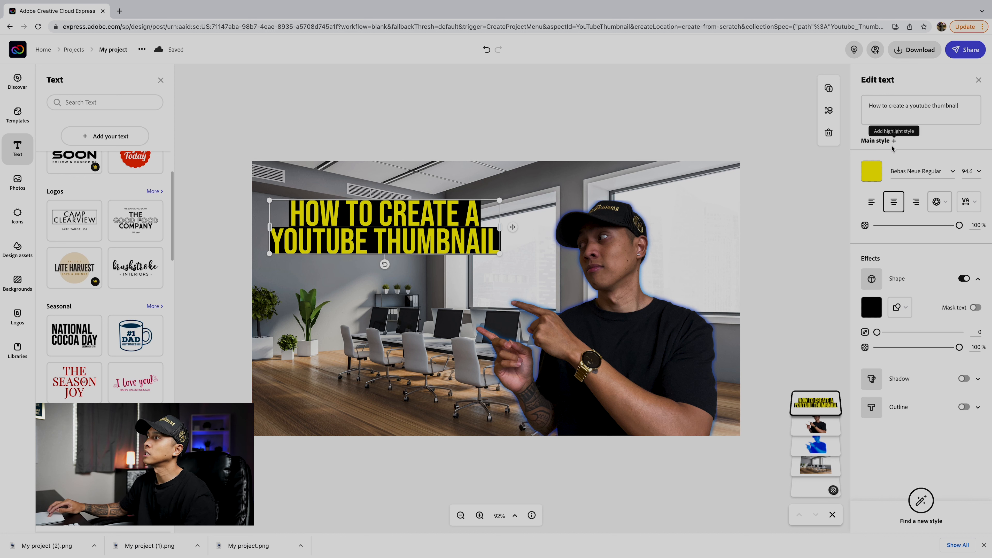
Add a highlight style to the title and apply it only to the word HOW.
{"action": "left_click", "coordinate": [894, 141]}
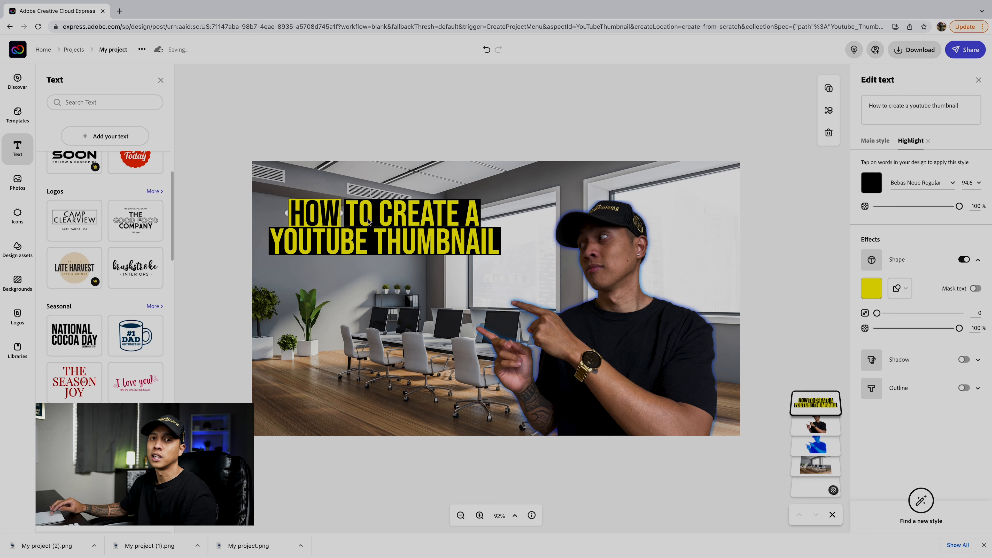
{"action": "left_click", "coordinate": [324, 220]}
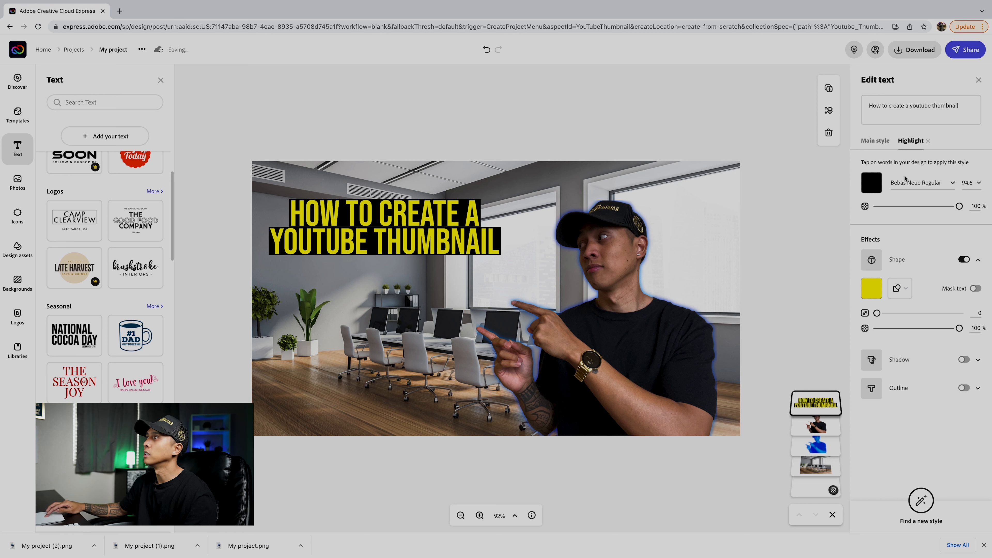
{"action": "left_click", "coordinate": [318, 223]}
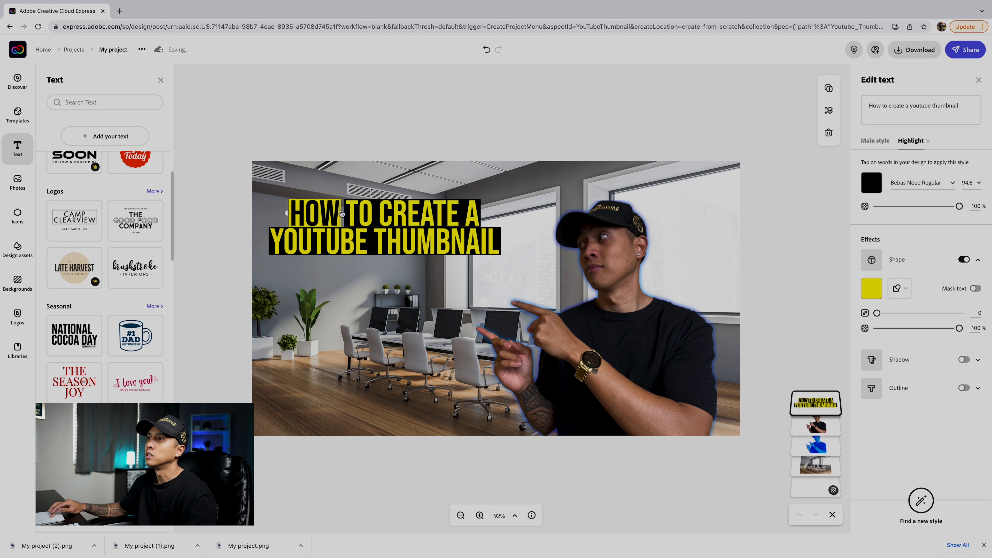
{"action": "left_click_drag", "start_coordinate": [341, 214], "coordinate": [414, 214]}
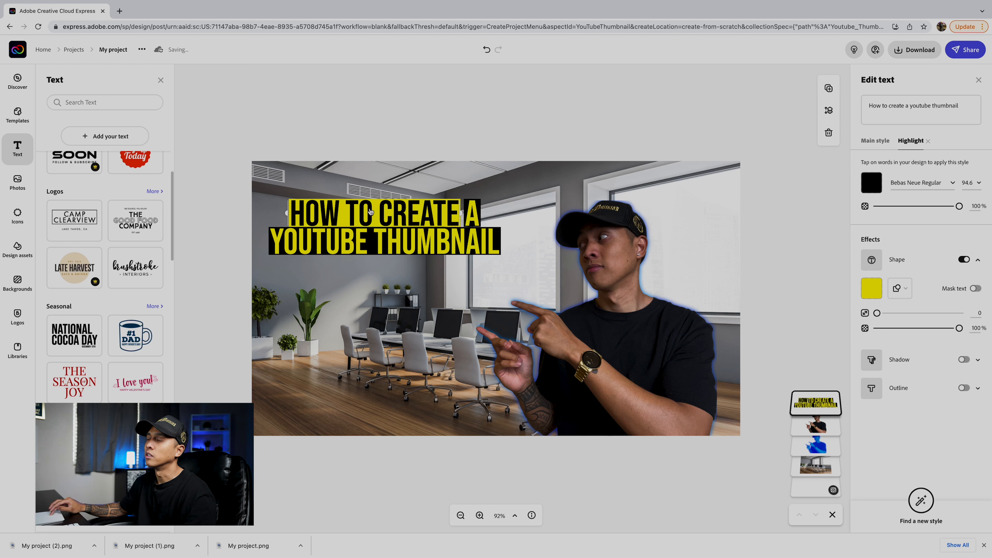
{"action": "left_click_drag", "start_coordinate": [448, 216], "coordinate": [339, 213]}
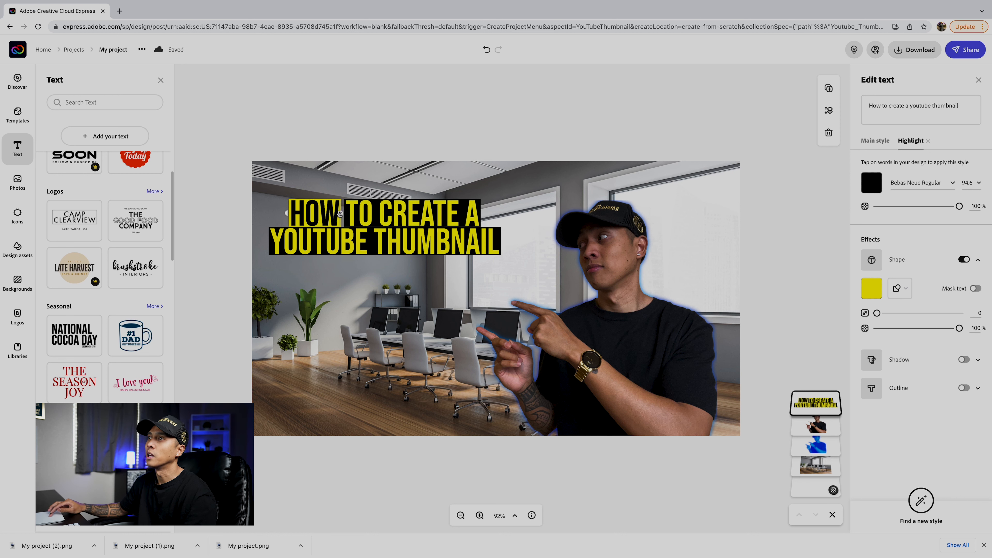
{"action": "left_click", "coordinate": [330, 218]}
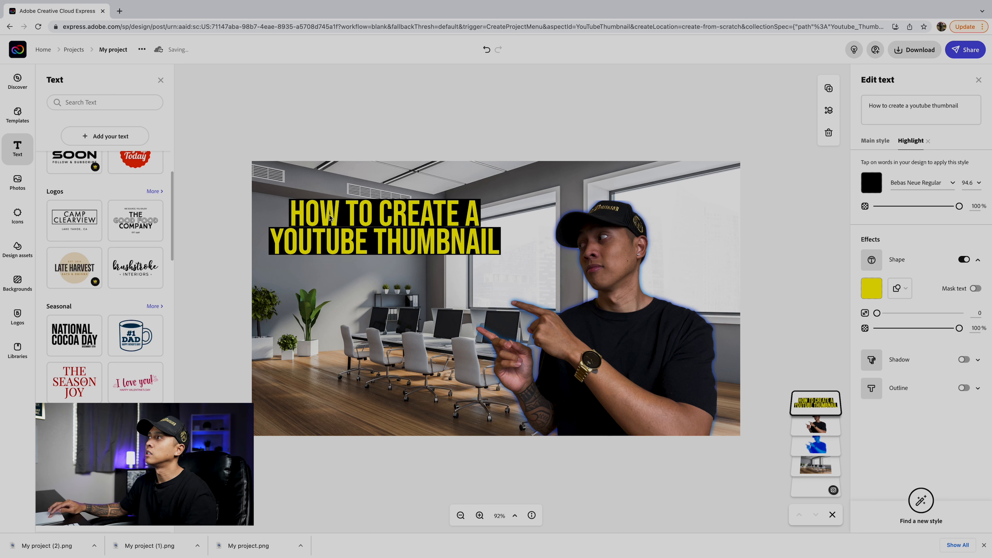
{"action": "left_click", "coordinate": [326, 203]}
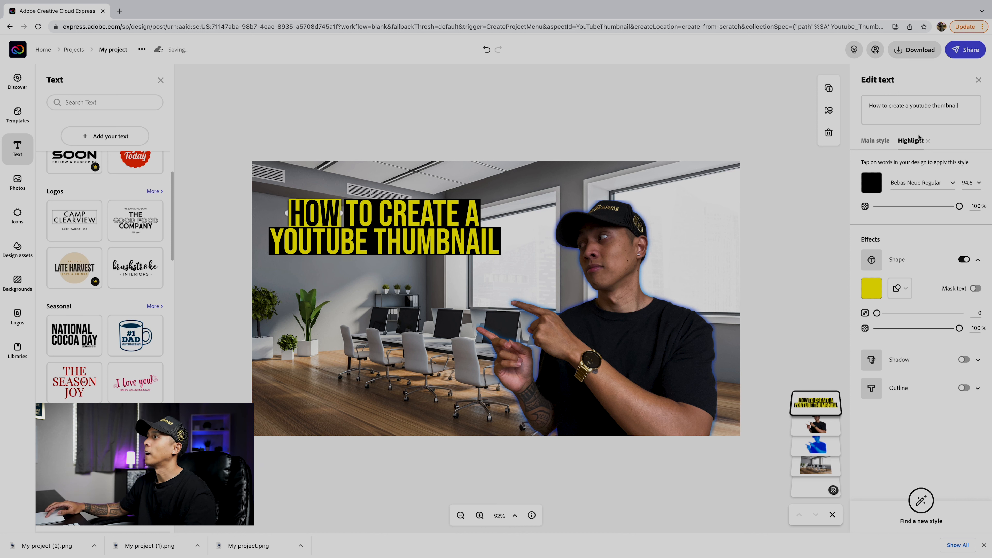
Set the highlight style's text color to bright red and its shape color to black.
{"action": "left_click", "coordinate": [874, 179]}
{"action": "left_click_drag", "start_coordinate": [934, 350], "coordinate": [966, 305]}
{"action": "left_click", "coordinate": [982, 283]}
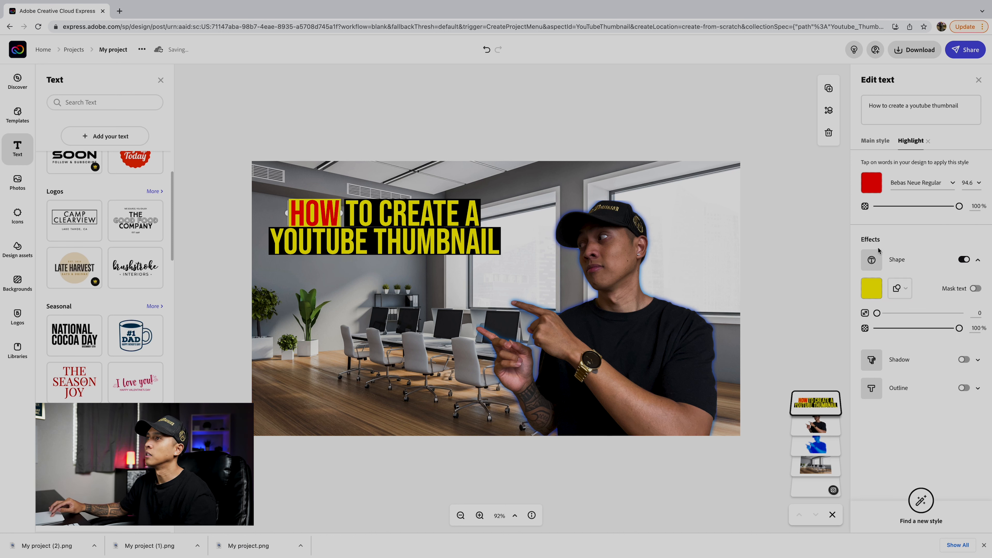
{"action": "left_click", "coordinate": [873, 289]}
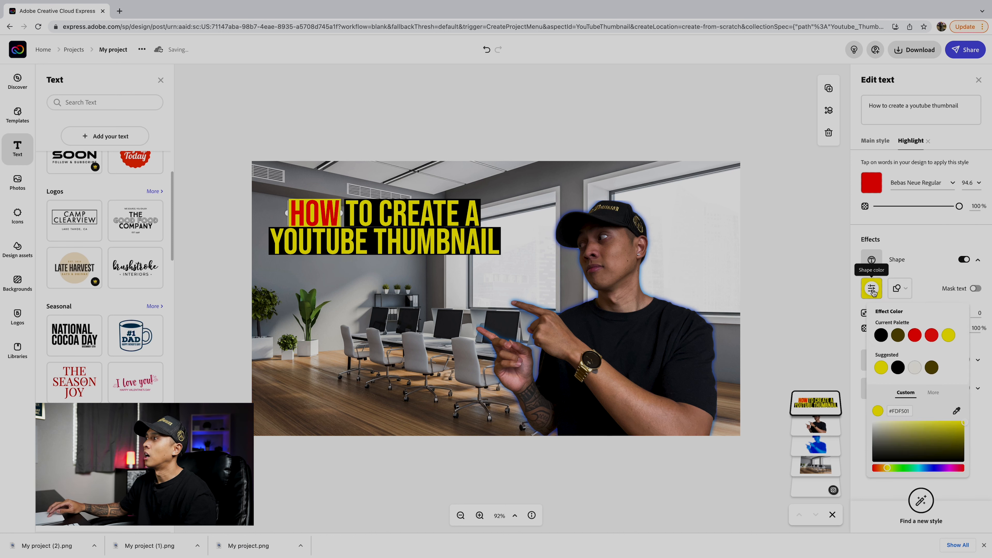
{"action": "left_click", "coordinate": [884, 336]}
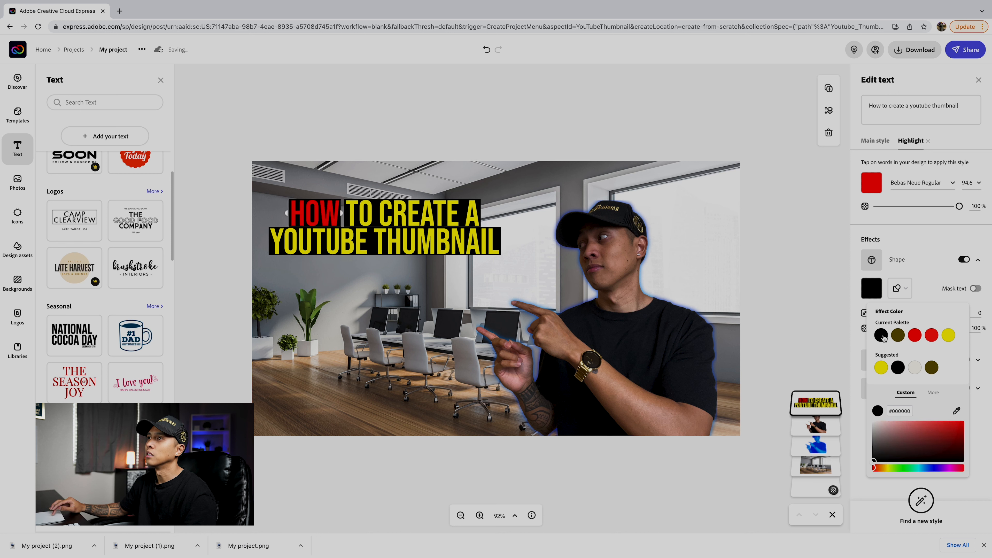
Set the highlight style's shape color to yellow (#FDF501) and apply the highlight to the word YOUTUBE.
{"action": "left_click", "coordinate": [949, 336]}
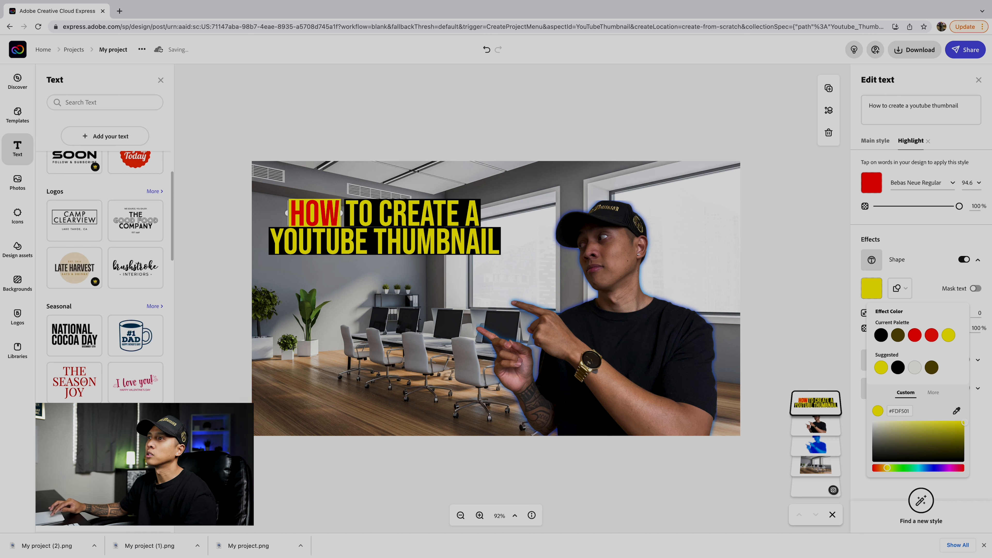
{"action": "left_click", "coordinate": [318, 240]}
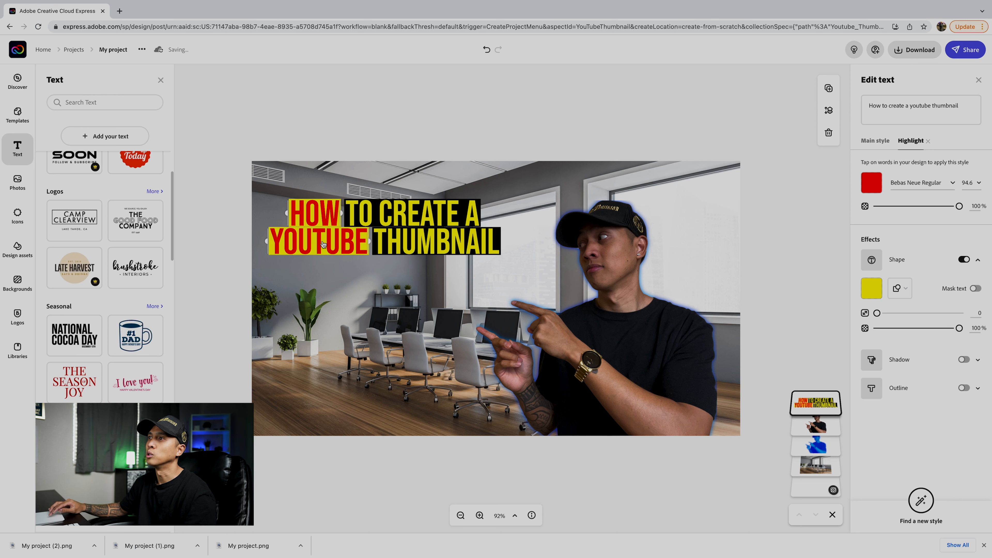
Rewrap the title over three lines, enlarge it to size 102.7 and move it up in the thumbnail's upper-left area.
{"action": "left_click", "coordinate": [874, 145]}
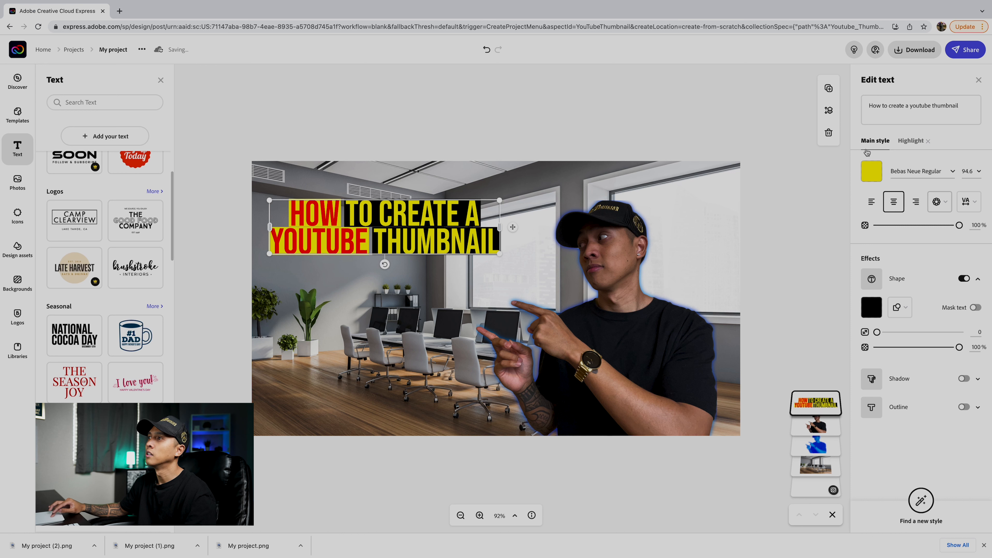
{"action": "left_click_drag", "start_coordinate": [502, 256], "coordinate": [460, 280]}
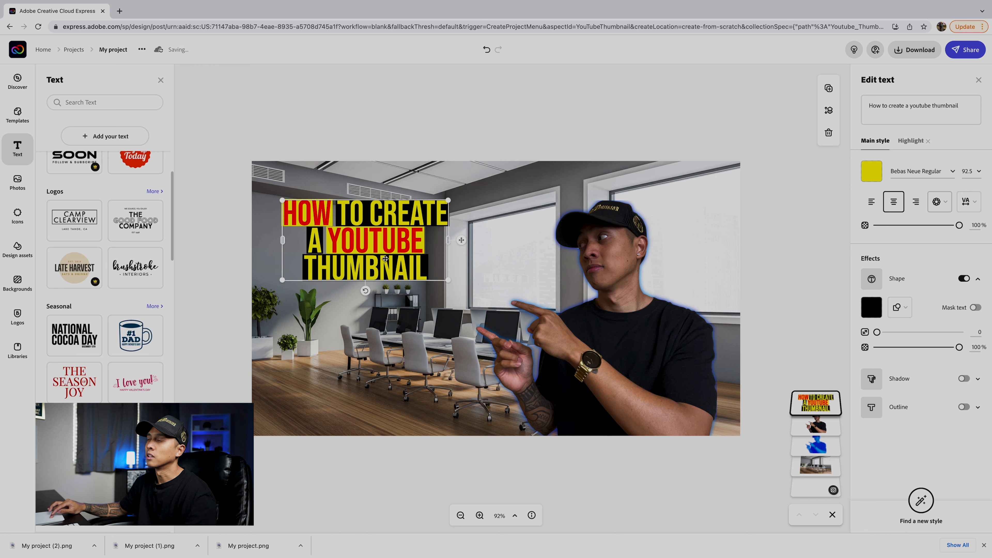
{"action": "left_click_drag", "start_coordinate": [385, 261], "coordinate": [389, 247]}
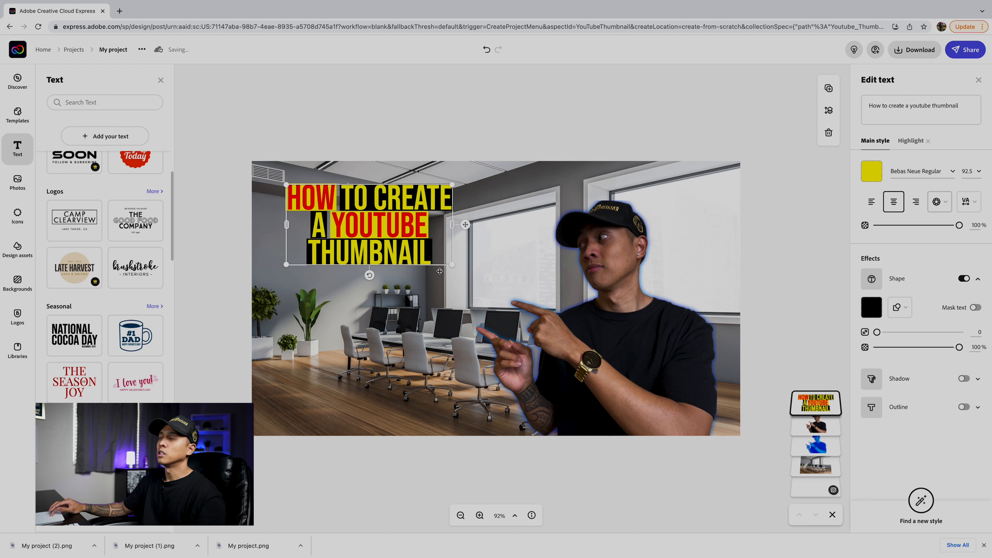
{"action": "left_click_drag", "start_coordinate": [453, 265], "coordinate": [463, 269]}
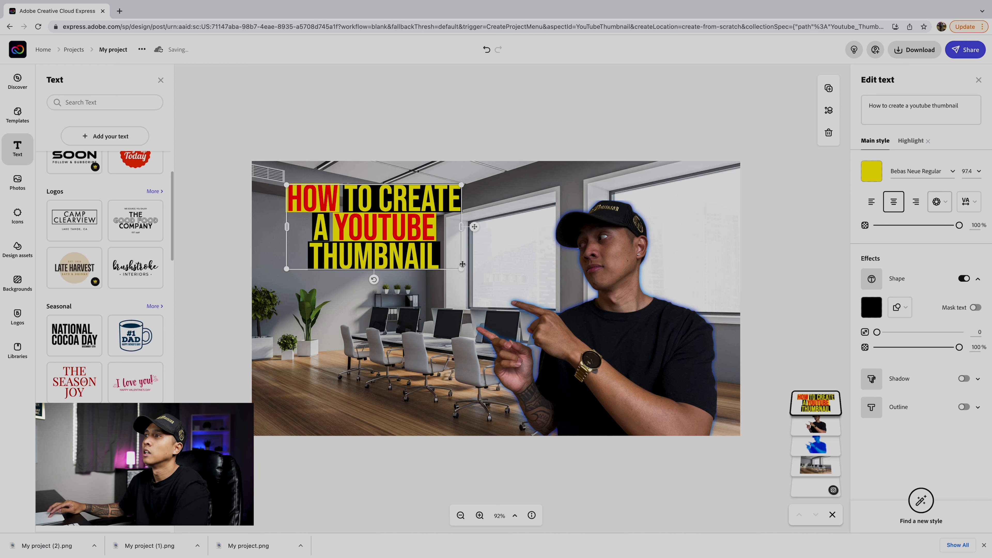
{"action": "left_click_drag", "start_coordinate": [462, 269], "coordinate": [470, 274]}
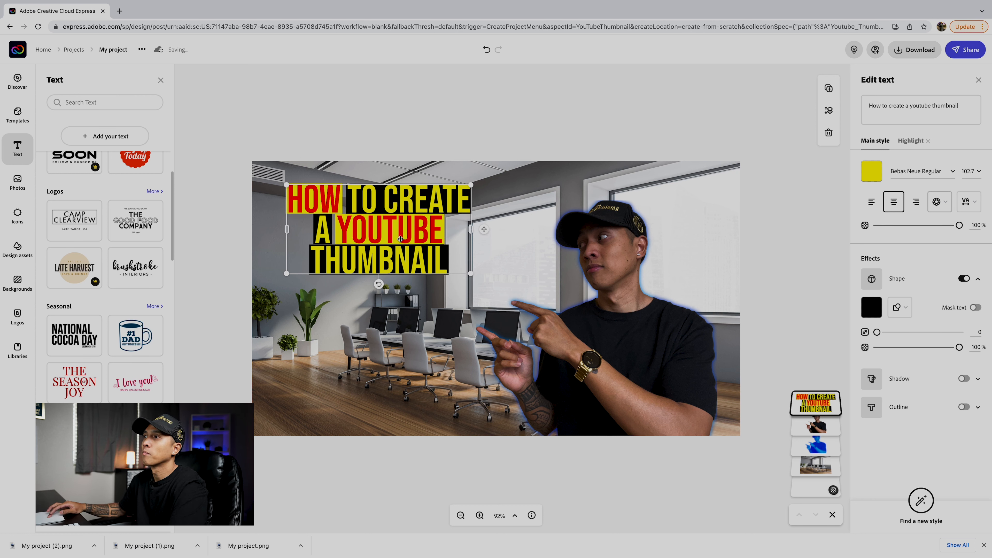
{"action": "left_click_drag", "start_coordinate": [400, 237], "coordinate": [399, 236]}
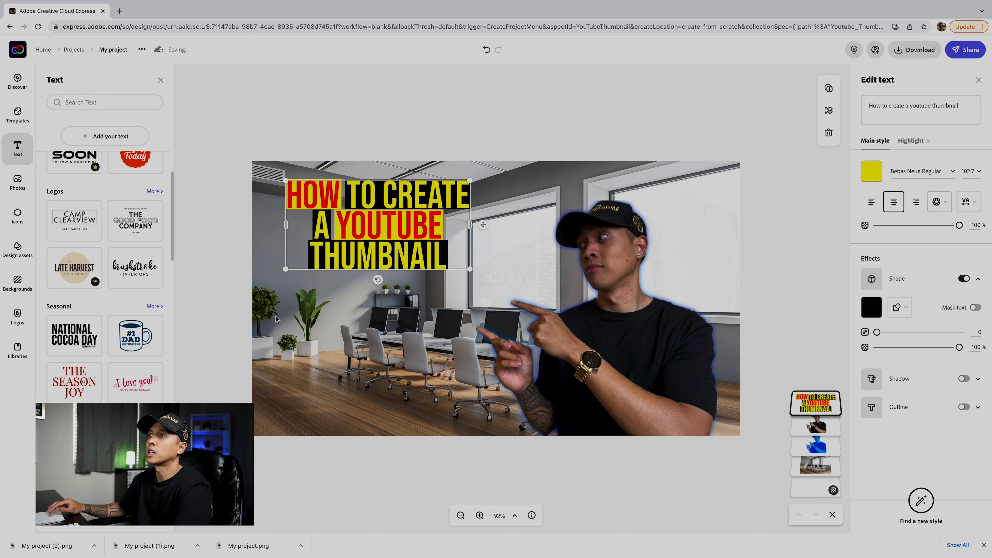
Turn on the Blur effect for the office background photo.
{"action": "left_click", "coordinate": [432, 311]}
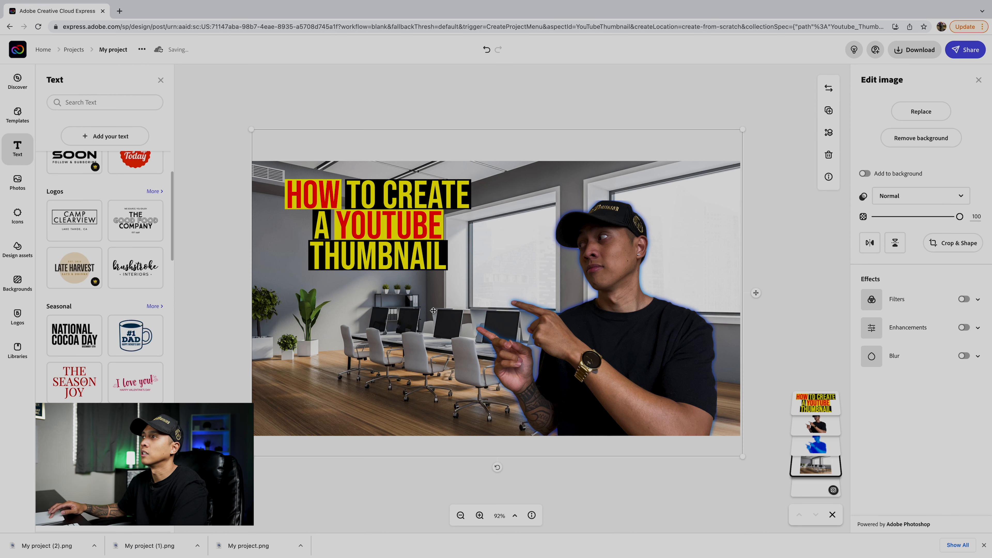
{"action": "left_click", "coordinate": [503, 251]}
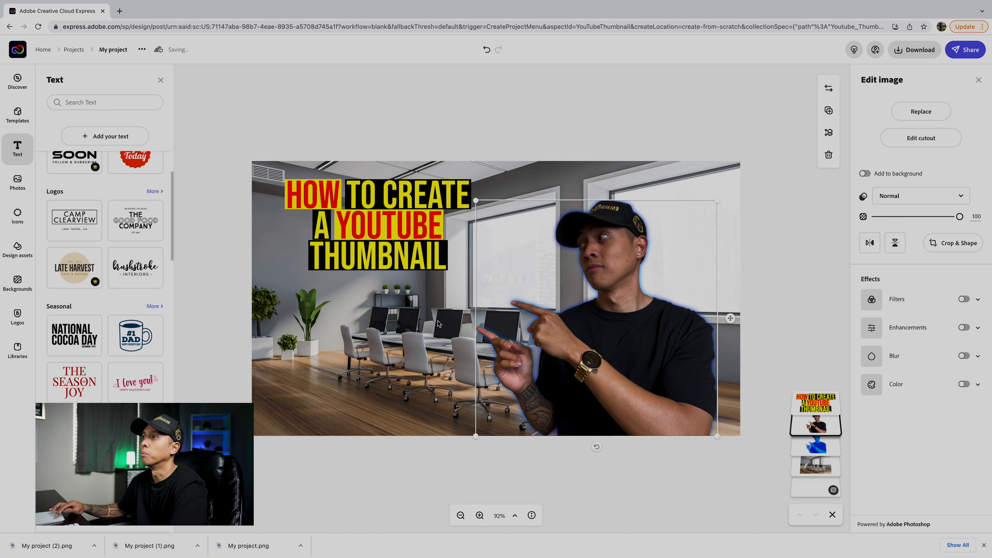
{"action": "left_click", "coordinate": [387, 386]}
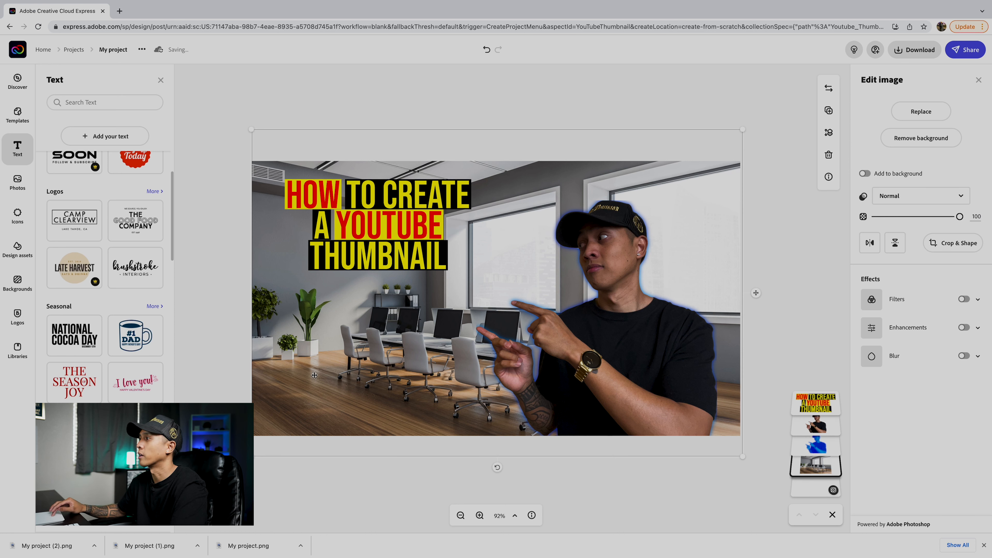
{"action": "left_click", "coordinate": [963, 356]}
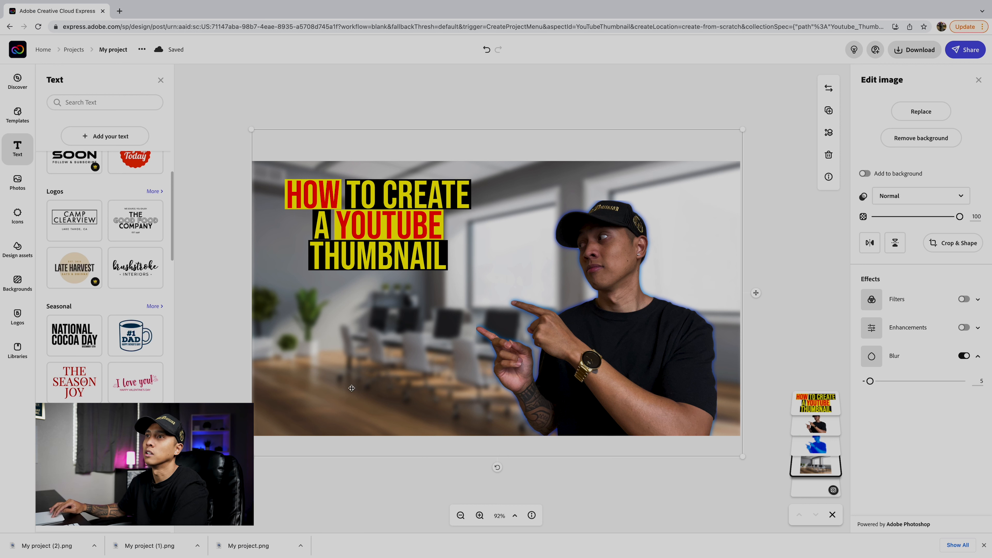
Clear the office photo search and upload My project.png from the Desktop into the design.
{"action": "left_click", "coordinate": [29, 194]}
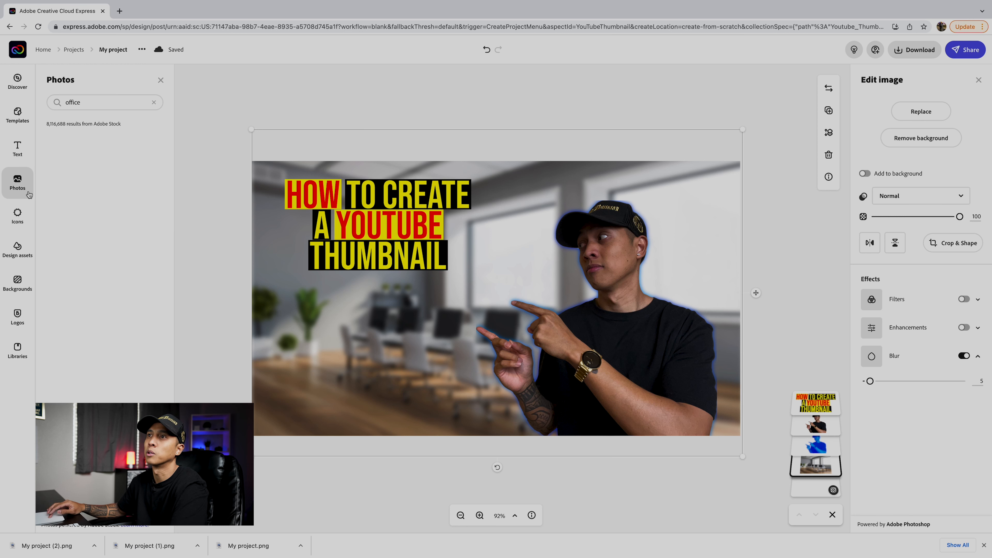
{"action": "left_click", "coordinate": [153, 102]}
{"action": "left_click", "coordinate": [103, 137]}
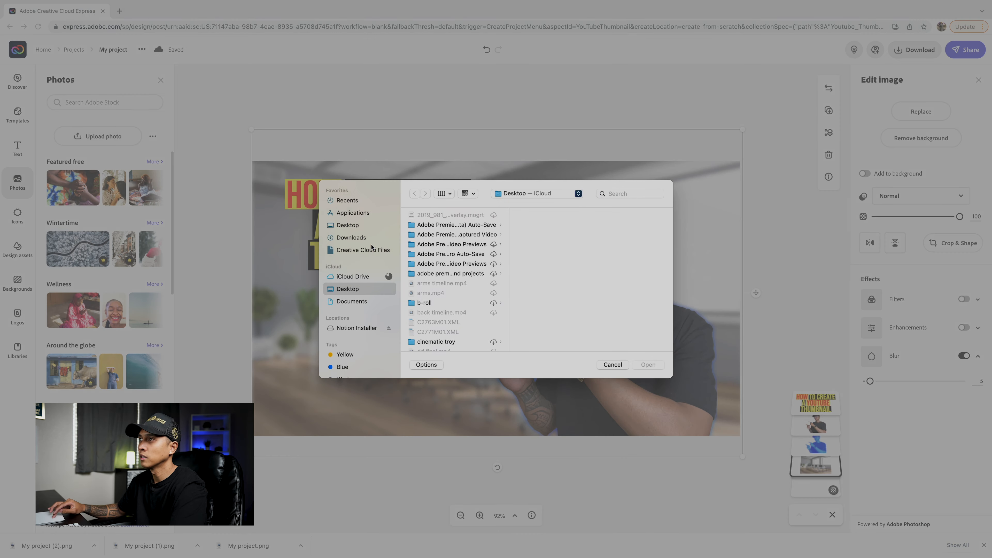
{"action": "scroll", "coordinate": [454, 290], "scroll_direction": "down", "scroll_amount": 10}
{"action": "scroll", "coordinate": [454, 290], "scroll_direction": "up", "scroll_amount": 3}
{"action": "left_click", "coordinate": [449, 273]}
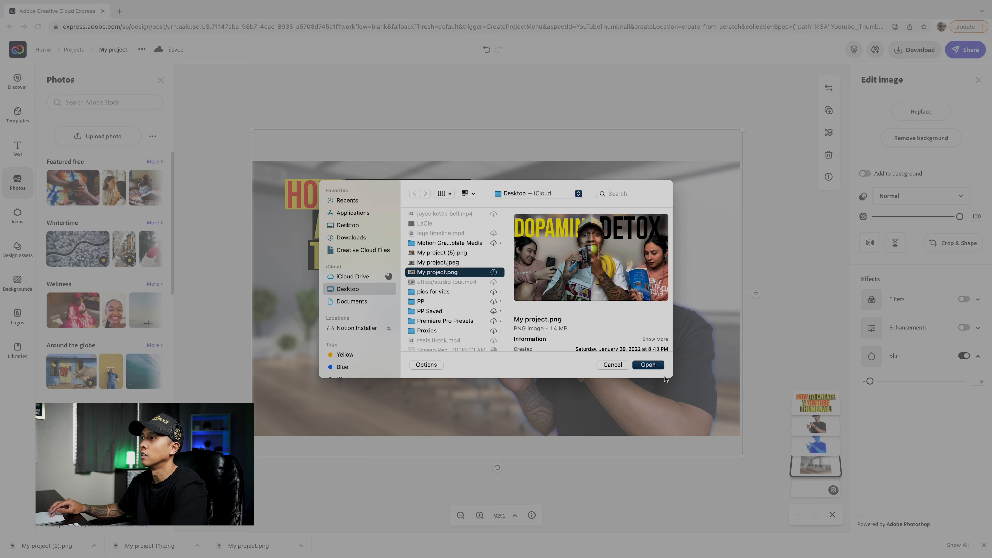
{"action": "left_click", "coordinate": [653, 365]}
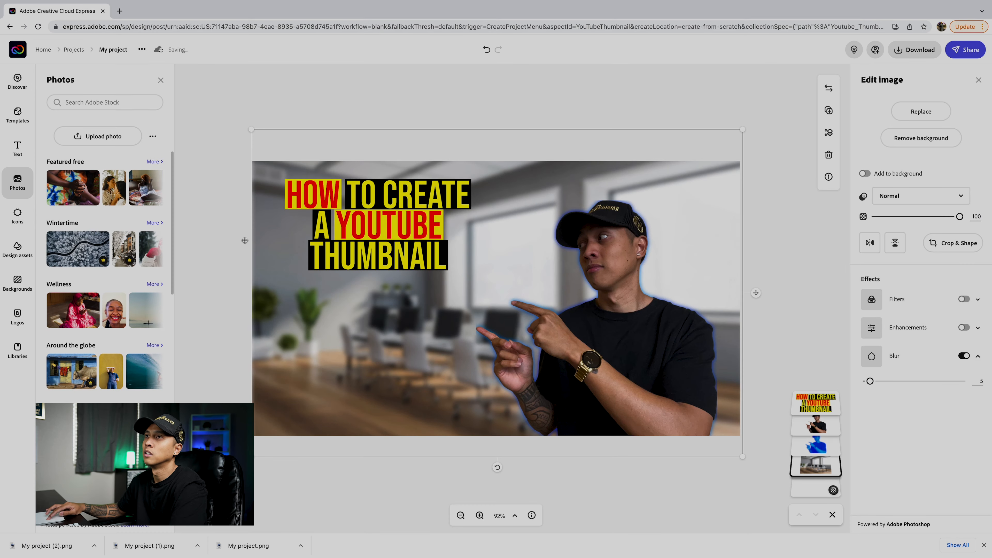
Upload My project.jpeg from the Desktop into the design.
{"action": "left_click", "coordinate": [97, 137]}
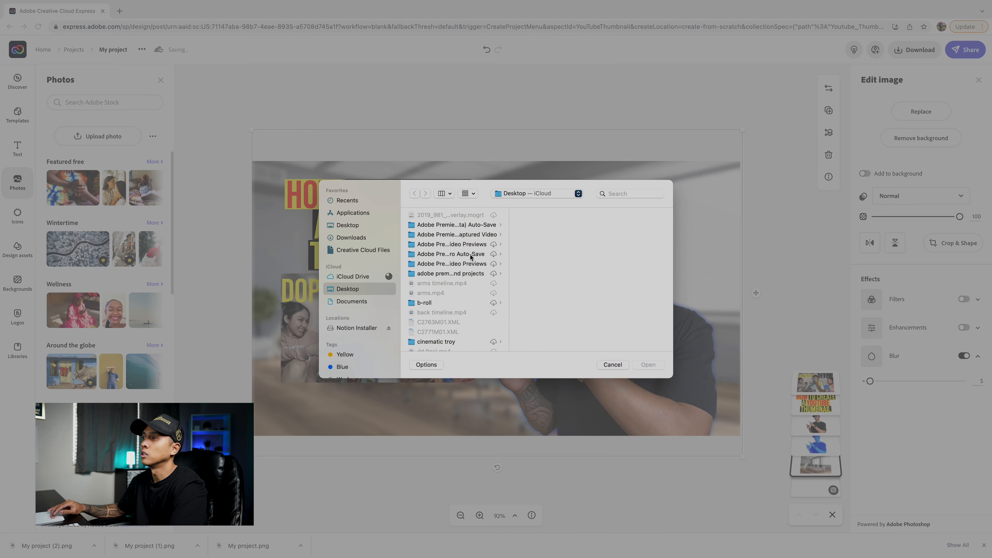
{"action": "scroll", "coordinate": [441, 296], "scroll_direction": "down", "scroll_amount": 5}
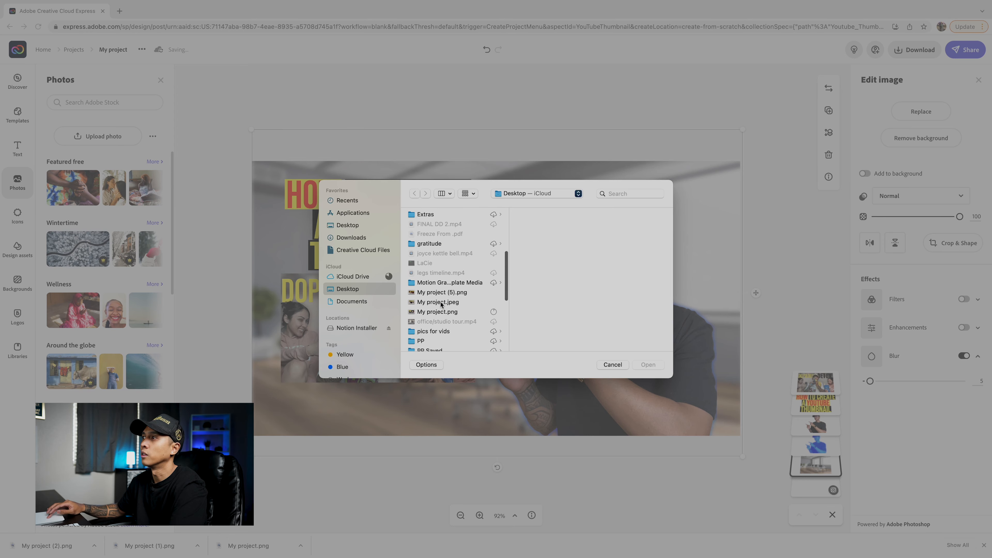
{"action": "left_click", "coordinate": [455, 304]}
{"action": "left_click", "coordinate": [648, 364]}
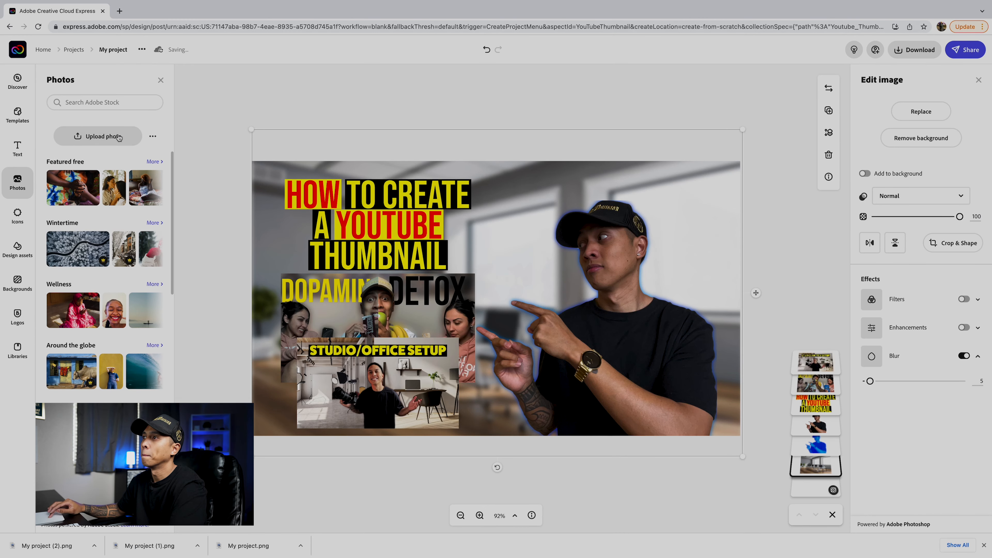
Upload My project (5).png from the Desktop into the design.
{"action": "left_click", "coordinate": [111, 136]}
{"action": "scroll", "coordinate": [446, 297], "scroll_direction": "down", "scroll_amount": 5}
{"action": "scroll", "coordinate": [446, 297], "scroll_direction": "down", "scroll_amount": 5}
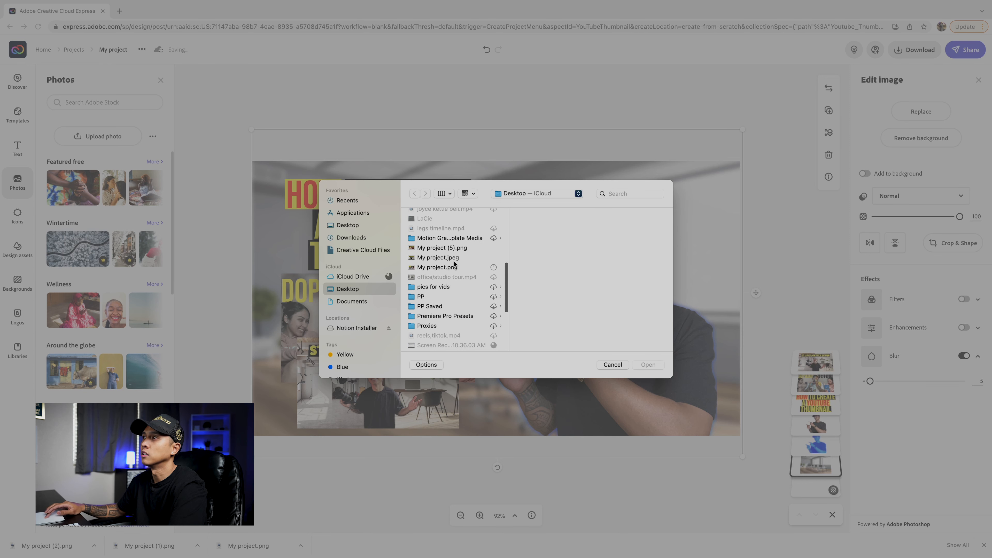
{"action": "left_click", "coordinate": [456, 250]}
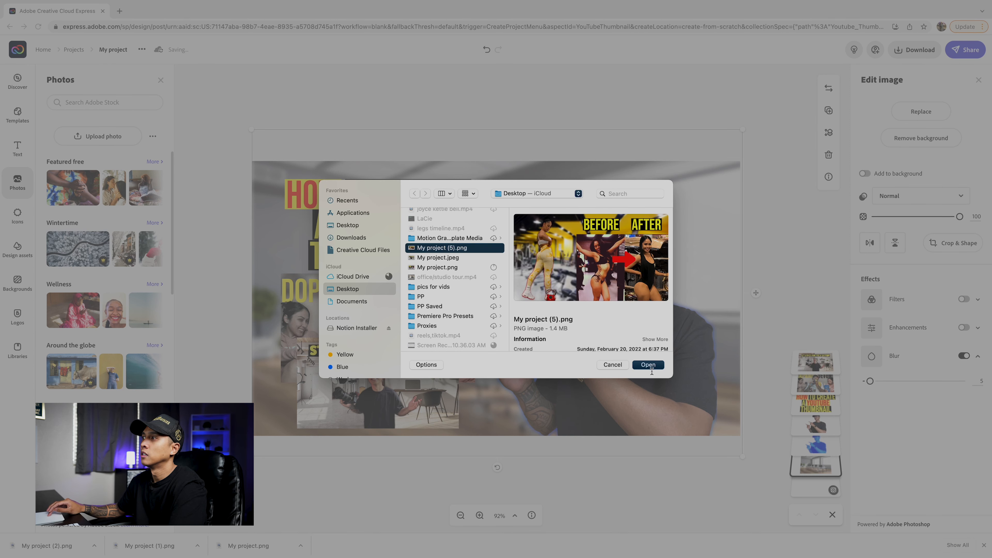
{"action": "left_click", "coordinate": [648, 364]}
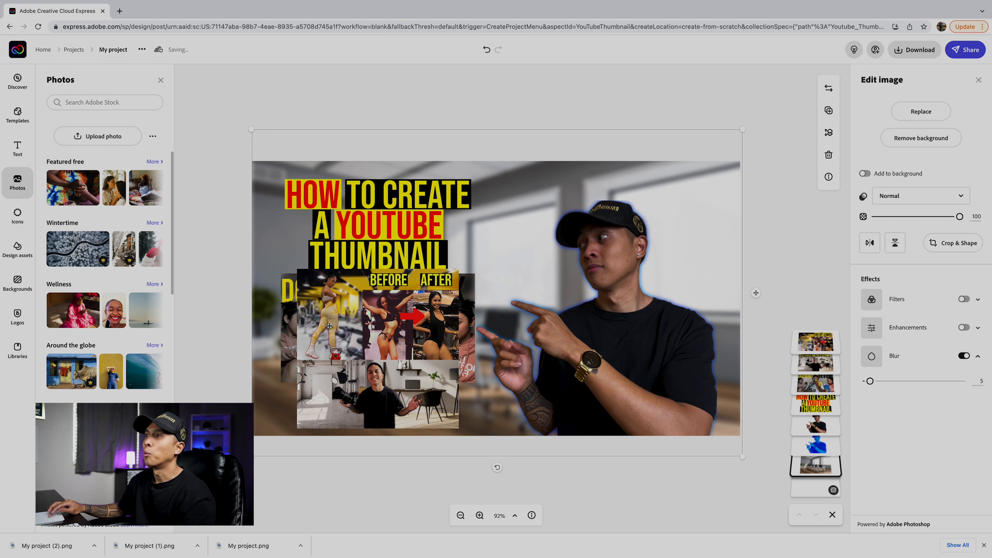
Move the before-and-after image lower, then shrink the Dopamine Detox image and place it below the title at the thumbnail's left edge.
{"action": "left_click", "coordinate": [329, 325]}
{"action": "left_click_drag", "start_coordinate": [460, 360], "coordinate": [444, 352]}
{"action": "left_click_drag", "start_coordinate": [396, 317], "coordinate": [402, 398]}
{"action": "left_click", "coordinate": [407, 303]}
{"action": "left_click_drag", "start_coordinate": [470, 375], "coordinate": [405, 315]}
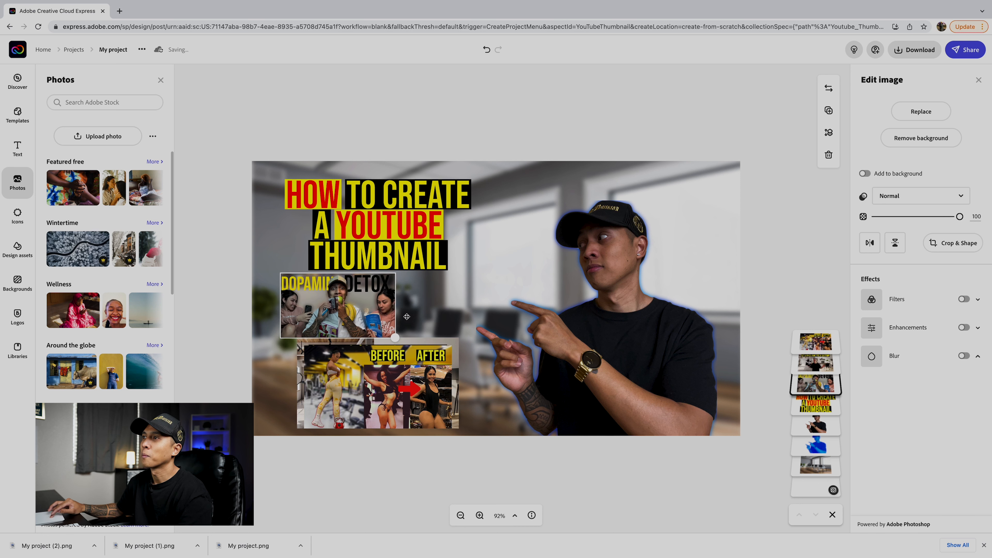
{"action": "left_click_drag", "start_coordinate": [345, 309], "coordinate": [335, 314]}
Shrink the Studio/Office Setup and Before/After images, arrange them beside and below Dopamine Detox, and shift the man's cutout to the right edge.
{"action": "left_click_drag", "start_coordinate": [384, 364], "coordinate": [465, 291]}
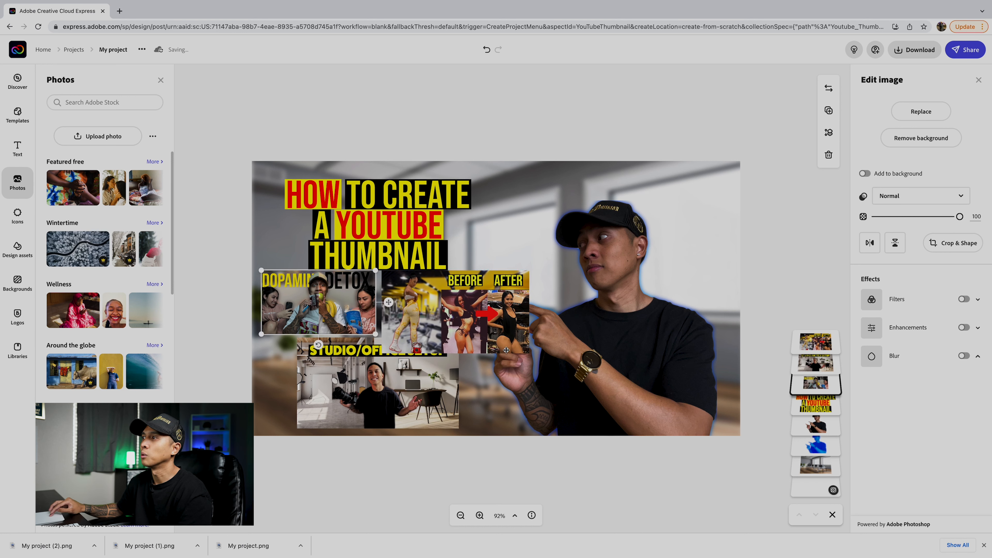
{"action": "left_click", "coordinate": [523, 346]}
{"action": "left_click_drag", "start_coordinate": [523, 348], "coordinate": [491, 336]}
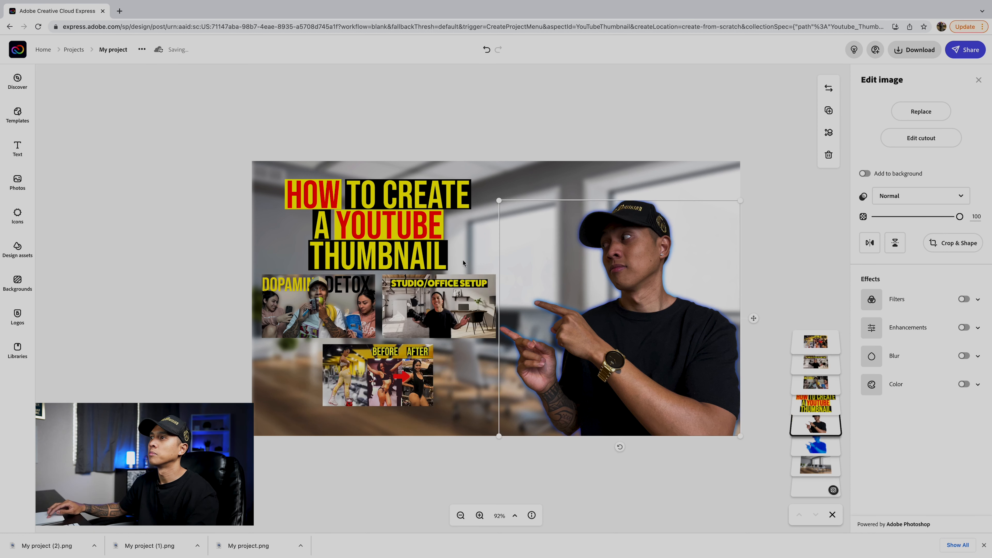
Look through the project's animation effects, design layout variations and background layout options.
{"action": "left_click", "coordinate": [477, 253]}
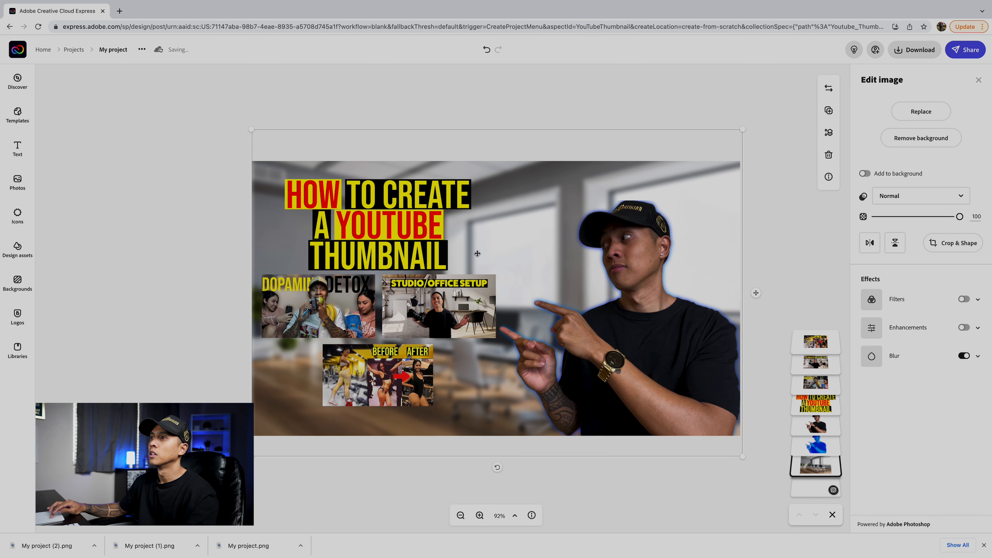
{"action": "left_click", "coordinate": [336, 313]}
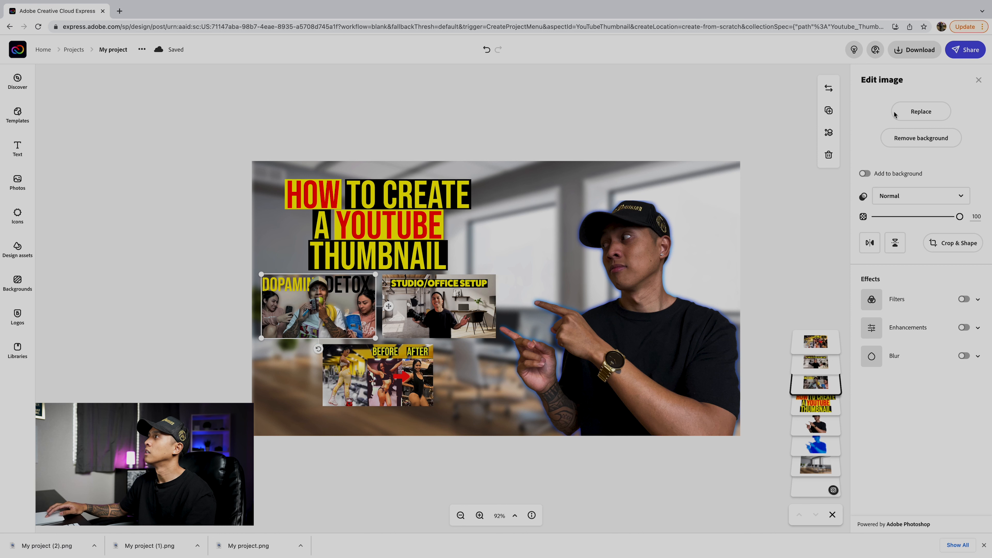
{"action": "left_click", "coordinate": [979, 81]}
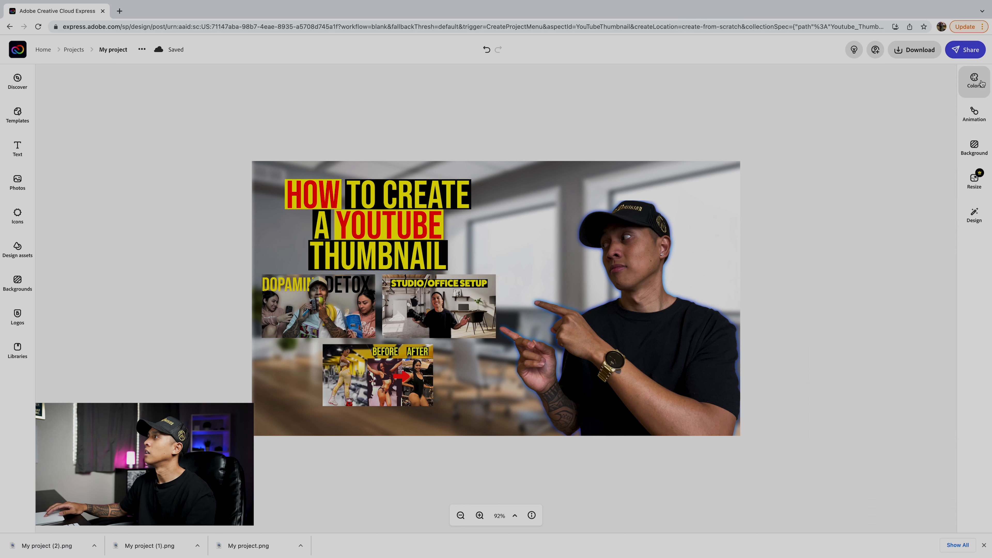
{"action": "left_click", "coordinate": [981, 117]}
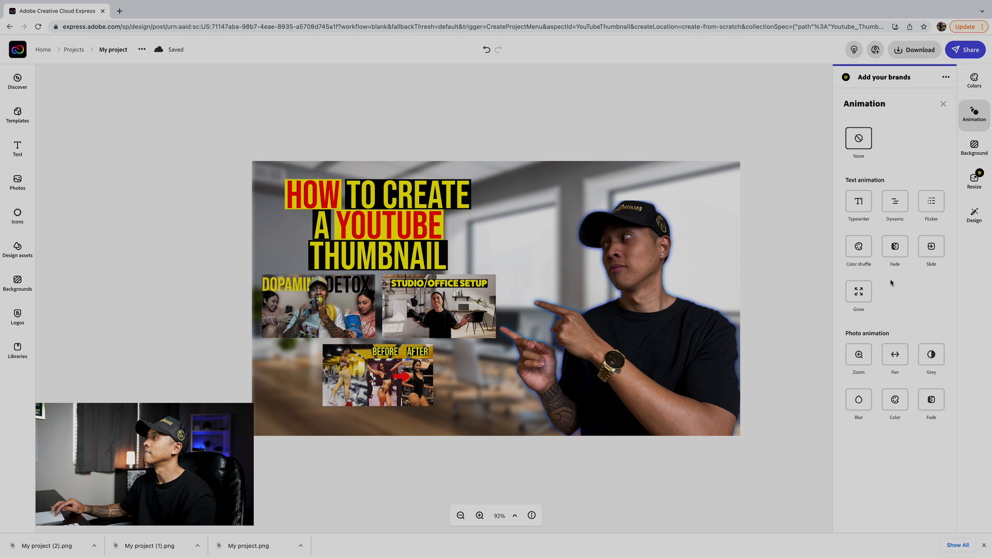
{"action": "left_click", "coordinate": [971, 224]}
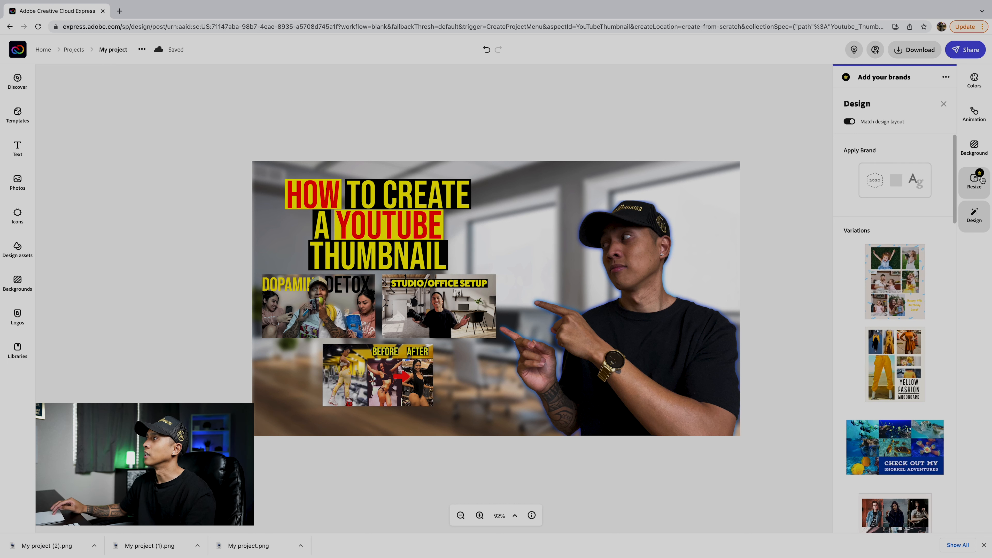
{"action": "scroll", "coordinate": [906, 272], "scroll_direction": "down", "scroll_amount": 15}
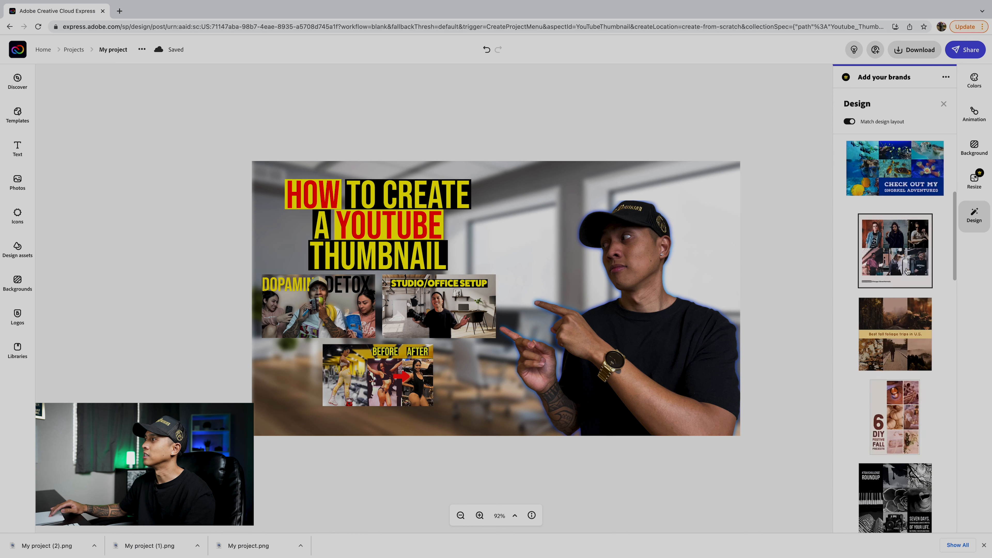
{"action": "scroll", "coordinate": [906, 271], "scroll_direction": "down", "scroll_amount": 15}
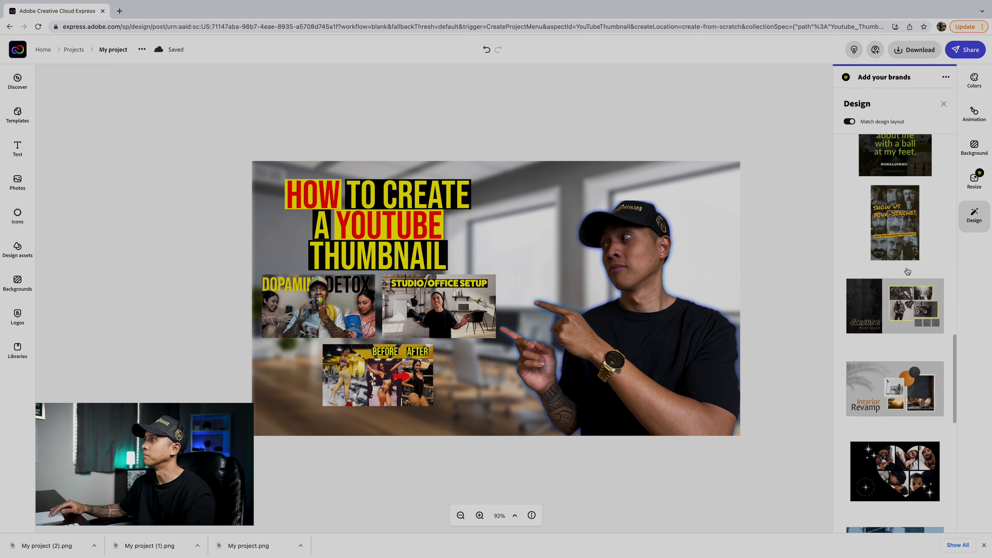
{"action": "scroll", "coordinate": [907, 271], "scroll_direction": "down", "scroll_amount": 10}
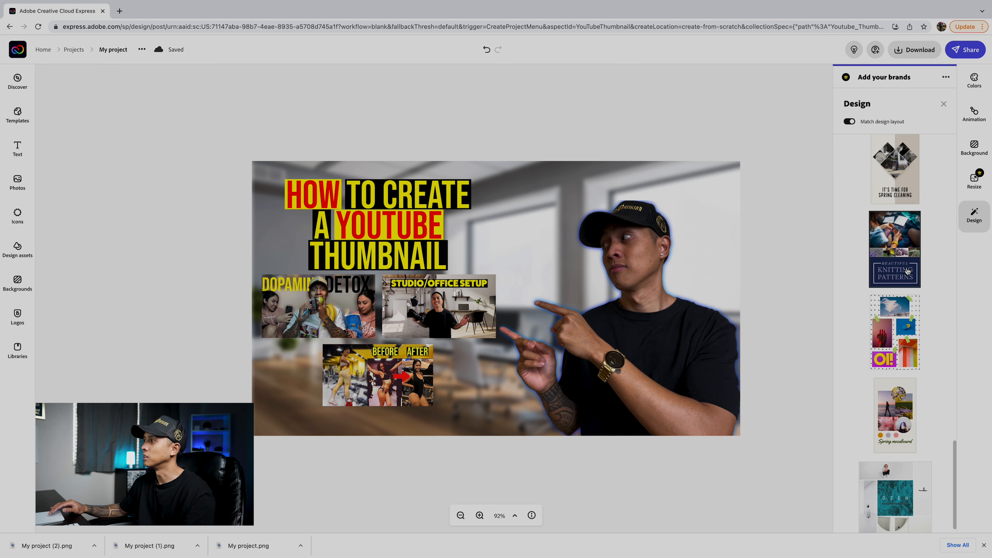
{"action": "scroll", "coordinate": [906, 271], "scroll_direction": "down", "scroll_amount": 2}
{"action": "scroll", "coordinate": [906, 271], "scroll_direction": "up", "scroll_amount": 20}
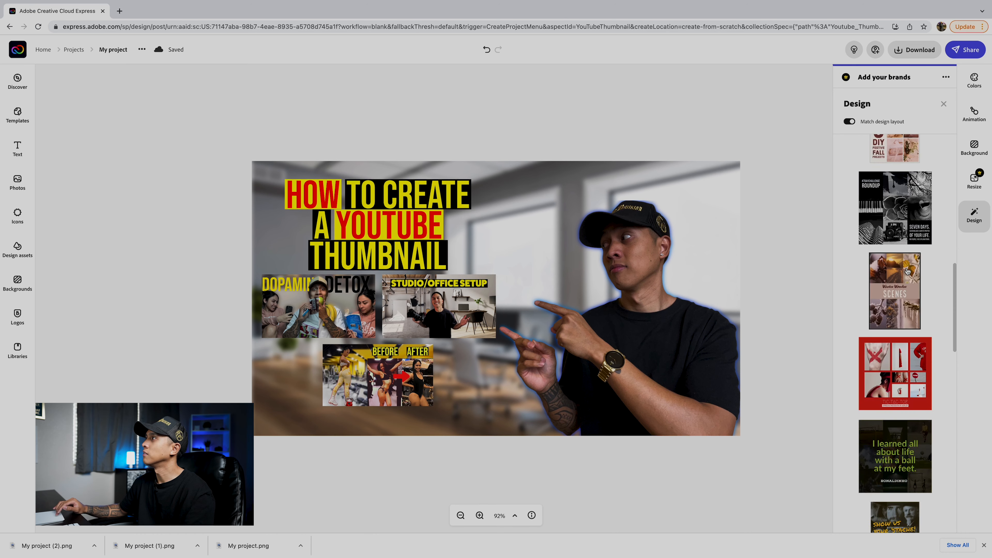
{"action": "left_click", "coordinate": [980, 149]}
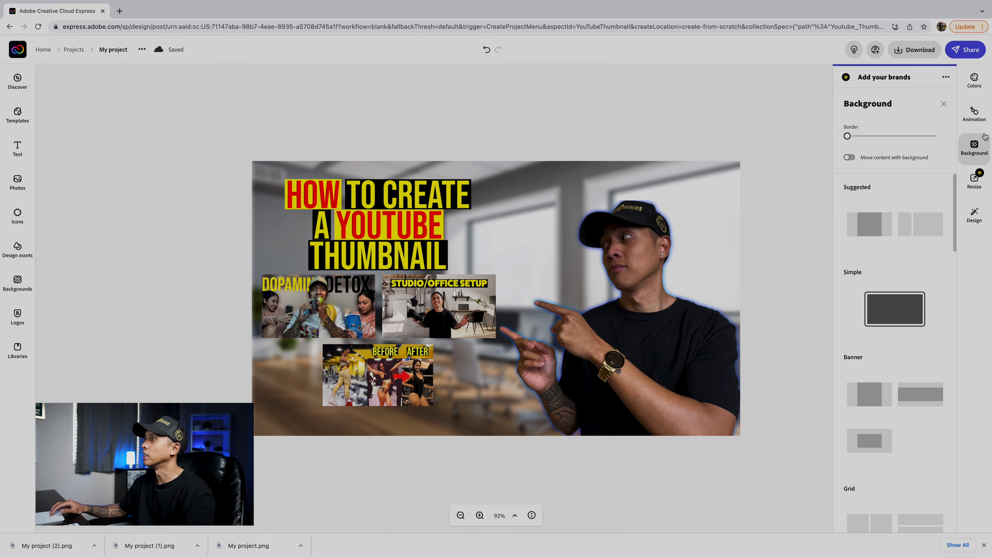
Look through the background layout, animation and color palette options for the project.
{"action": "scroll", "coordinate": [866, 370], "scroll_direction": "down", "scroll_amount": 4}
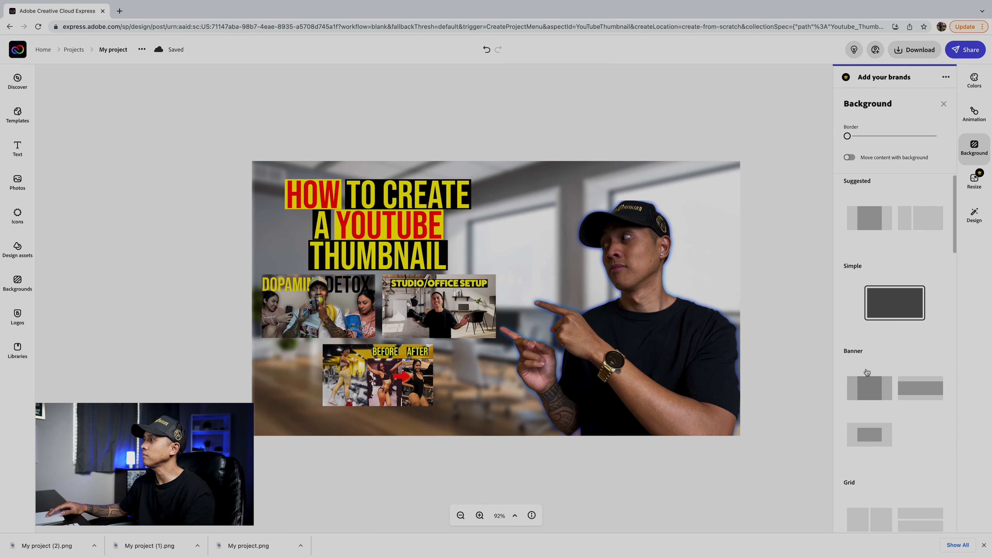
{"action": "scroll", "coordinate": [866, 369], "scroll_direction": "up", "scroll_amount": 5}
{"action": "left_click", "coordinate": [979, 119]}
{"action": "left_click", "coordinate": [979, 144]}
{"action": "left_click", "coordinate": [974, 80]}
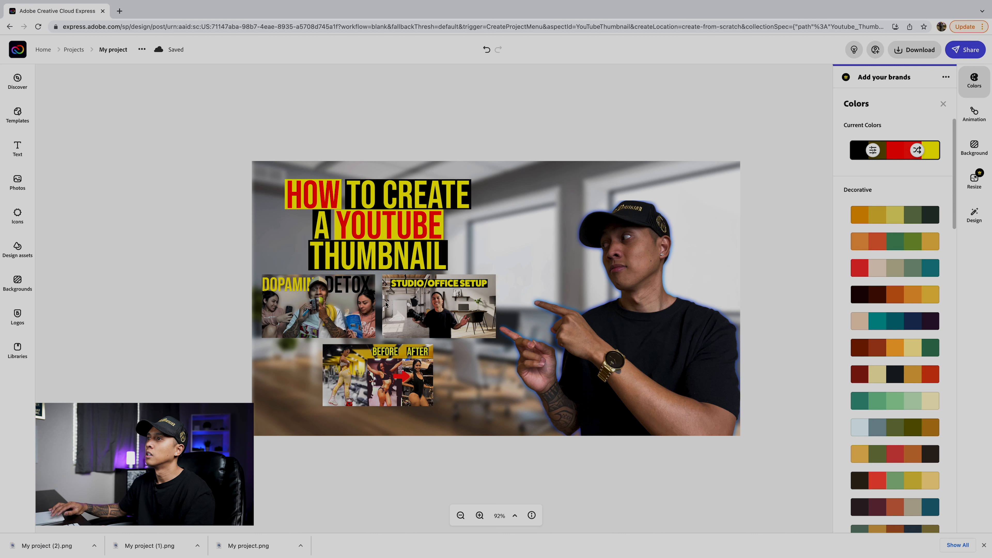
Duplicate the Dopamine Detox image and shrink the copy slightly, centered over the original so a border shows around it.
{"action": "left_click", "coordinate": [352, 299]}
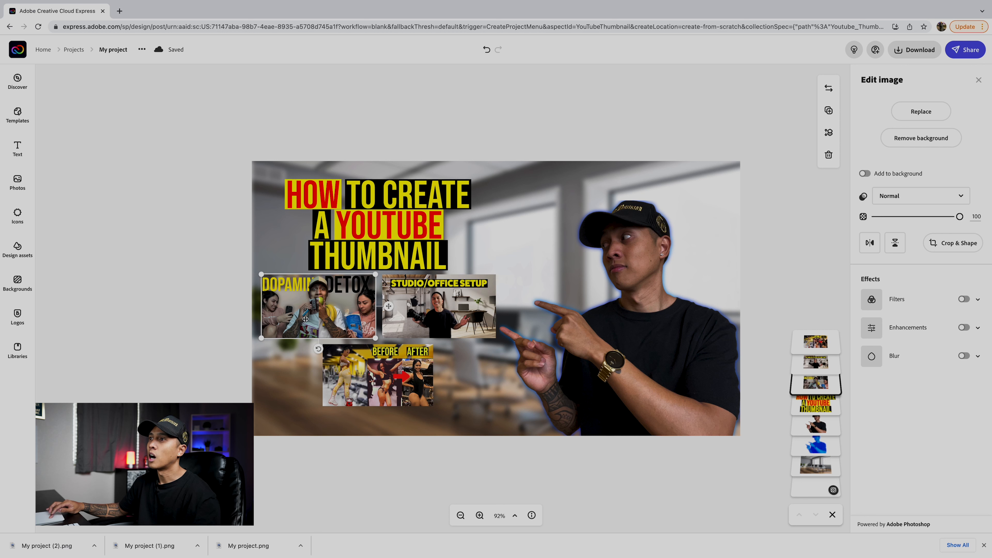
{"action": "mouse_move", "coordinate": [305, 319]}
{"action": "left_mouse_down"}
{"action": "mouse_move", "coordinate": [324, 317]}
{"action": "mouse_move", "coordinate": [305, 321]}
{"action": "left_mouse_up"}
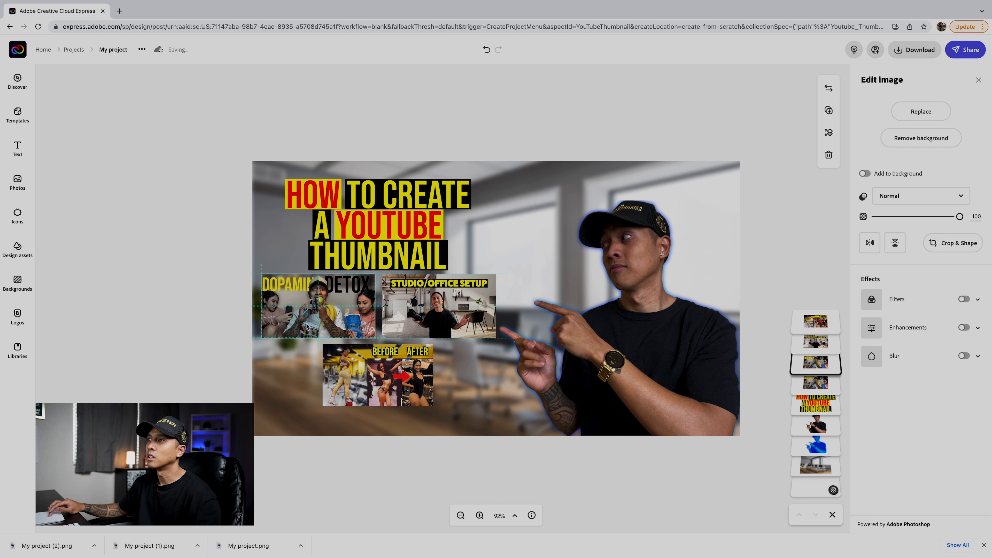
{"action": "left_click_drag", "start_coordinate": [375, 338], "coordinate": [330, 313]}
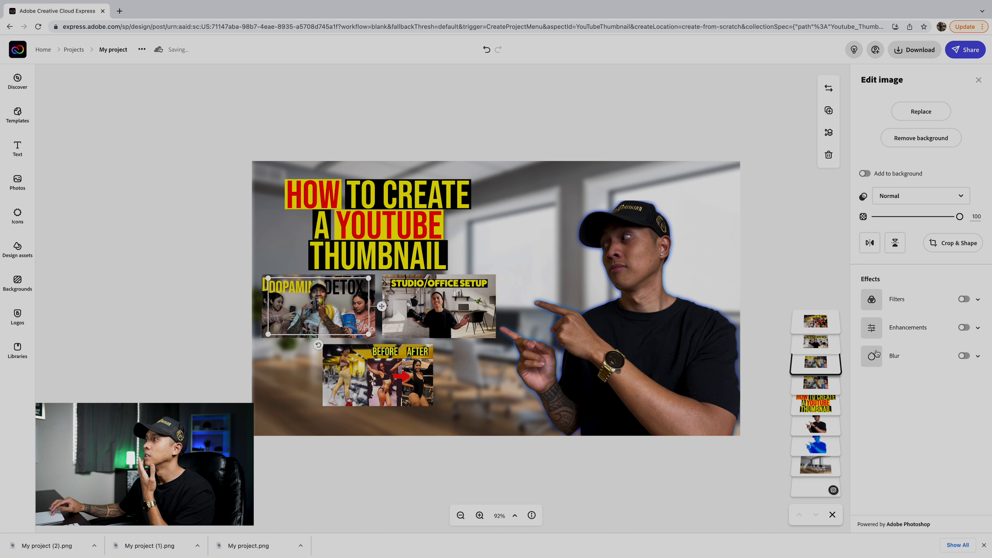
Blur the larger Dopamine Detox image behind the copy and give it a Duotone filter with the blue-and-cyan preset.
{"action": "left_click", "coordinate": [824, 380]}
{"action": "left_click", "coordinate": [963, 355]}
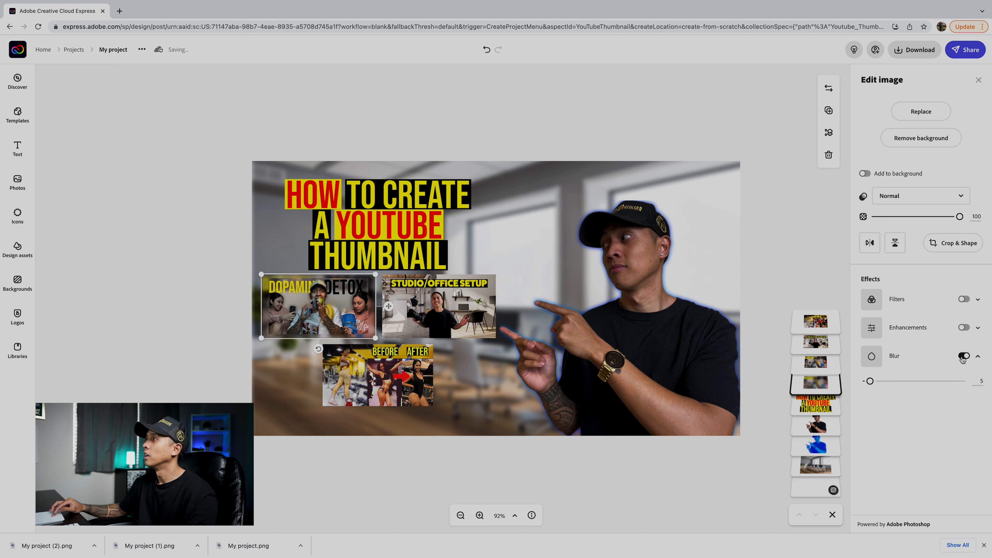
{"action": "left_click", "coordinate": [963, 300]}
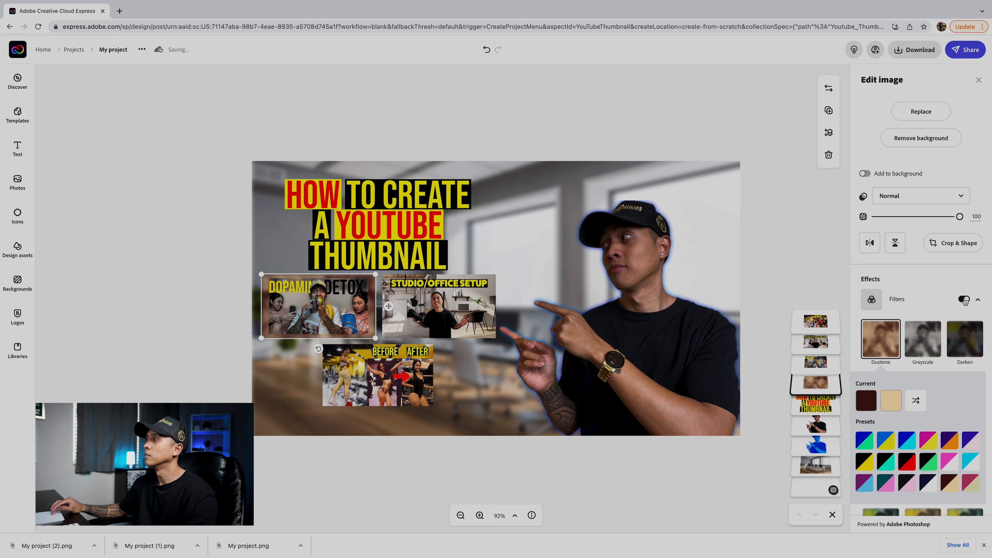
{"action": "left_click", "coordinate": [906, 463]}
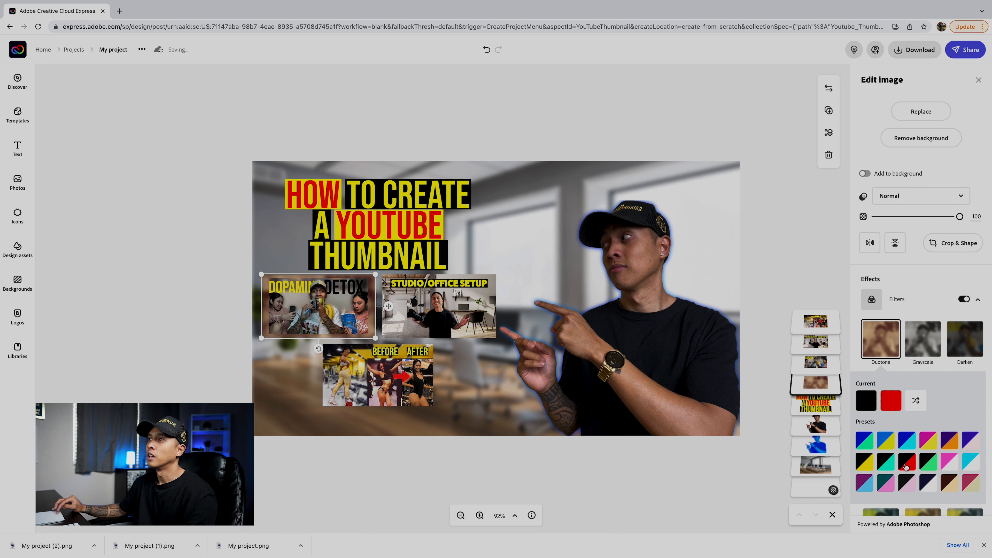
{"action": "left_click", "coordinate": [890, 467]}
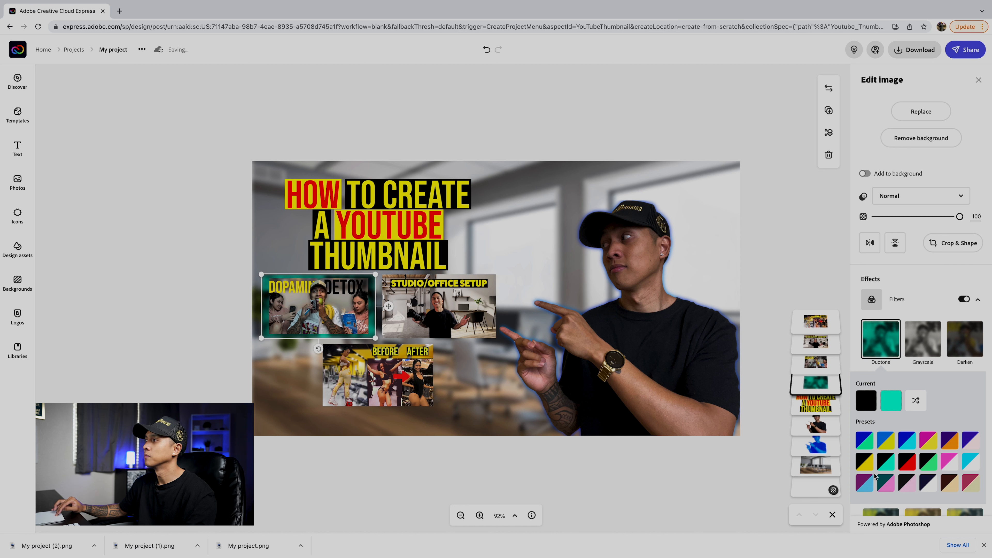
{"action": "left_click", "coordinate": [905, 467]}
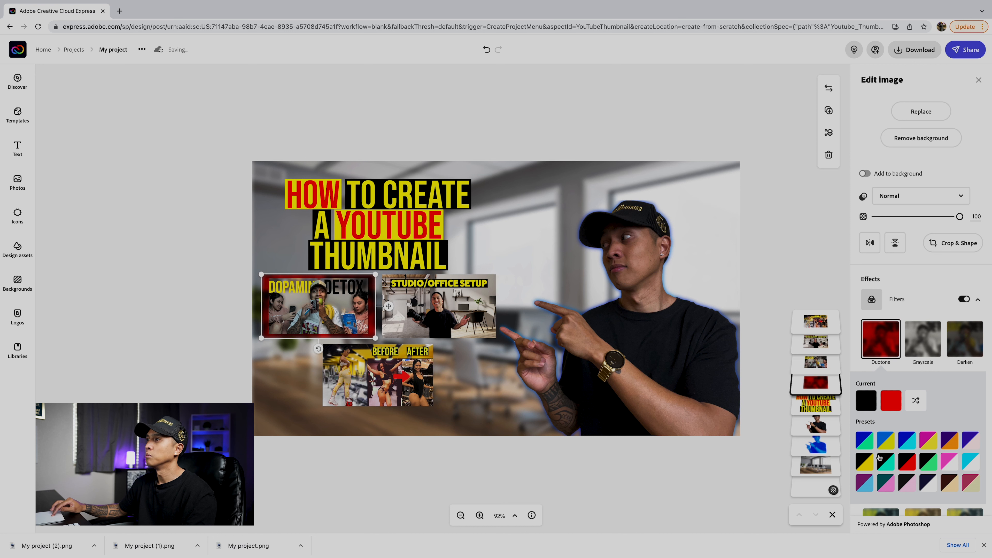
{"action": "left_click", "coordinate": [902, 446]}
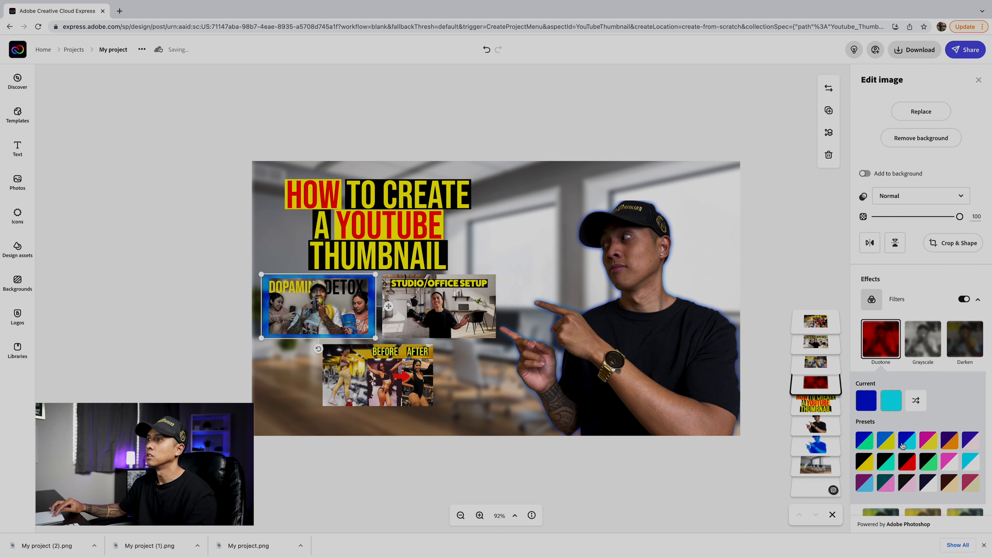
Duplicate the Studio/Office Setup image, shrink the copy slightly and center it over the original as a framed picture.
{"action": "left_click", "coordinate": [425, 312]}
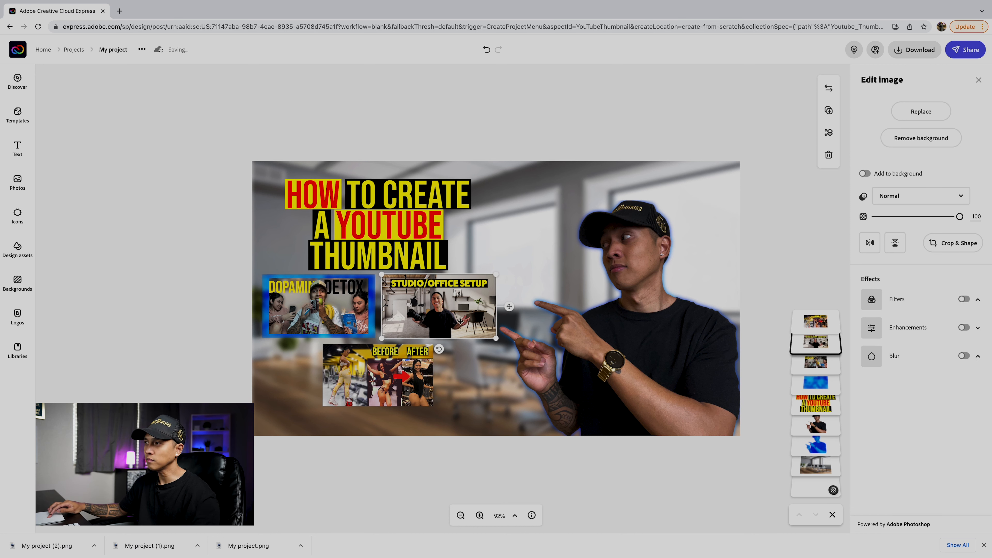
{"action": "key", "text": "super+d"}
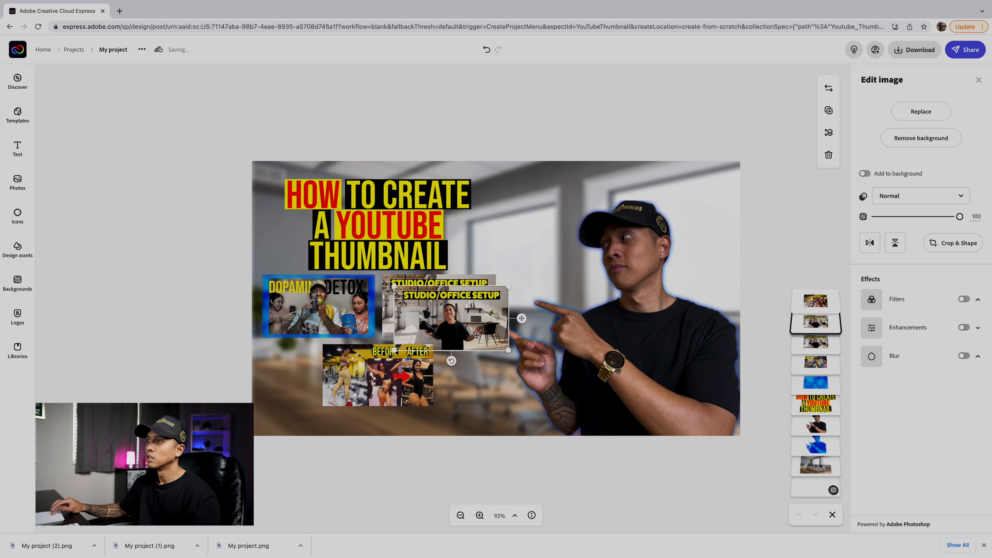
{"action": "left_click_drag", "start_coordinate": [509, 352], "coordinate": [494, 342]}
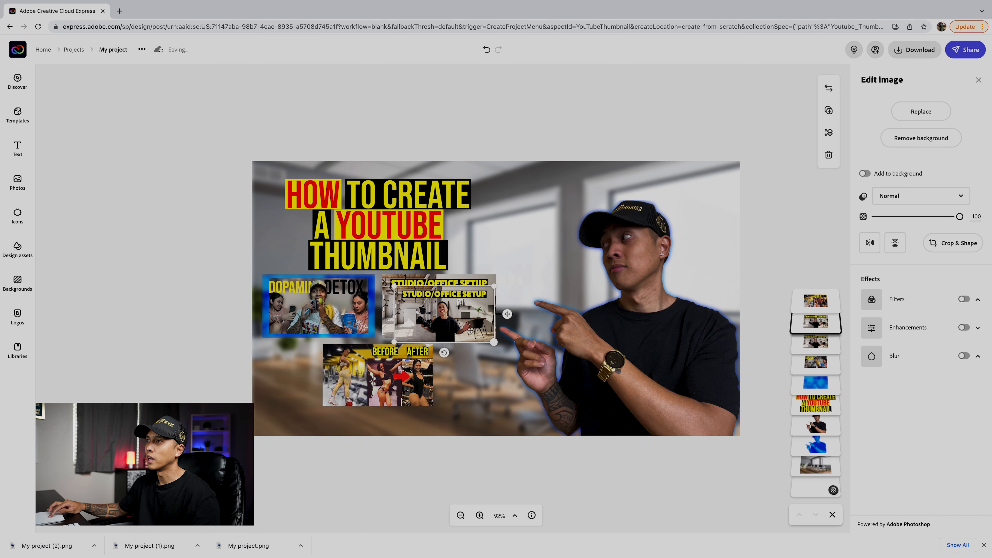
{"action": "left_click_drag", "start_coordinate": [437, 310], "coordinate": [432, 302]}
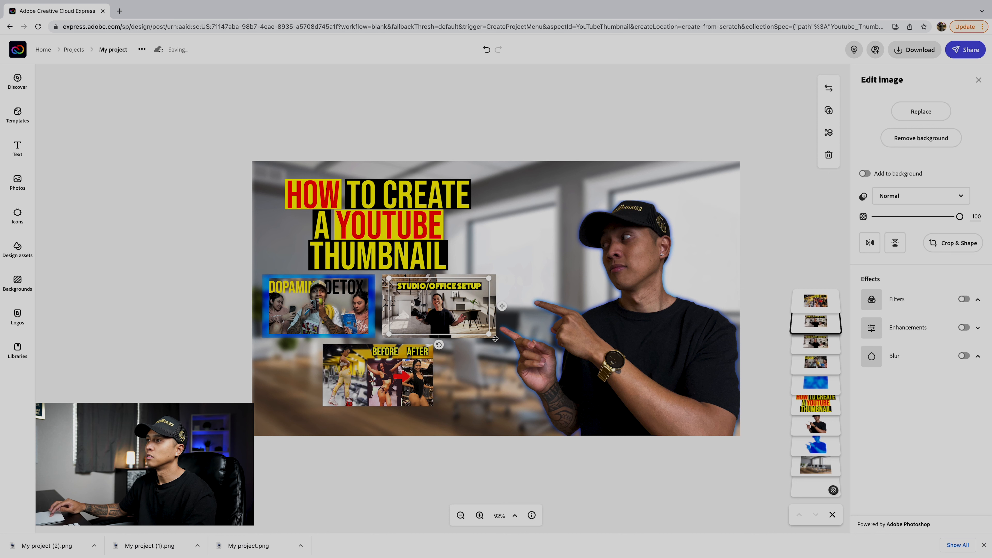
Apply the blue-and-cyan Duotone filter to the larger Studio/Office Setup image behind its copy.
{"action": "left_click", "coordinate": [816, 343]}
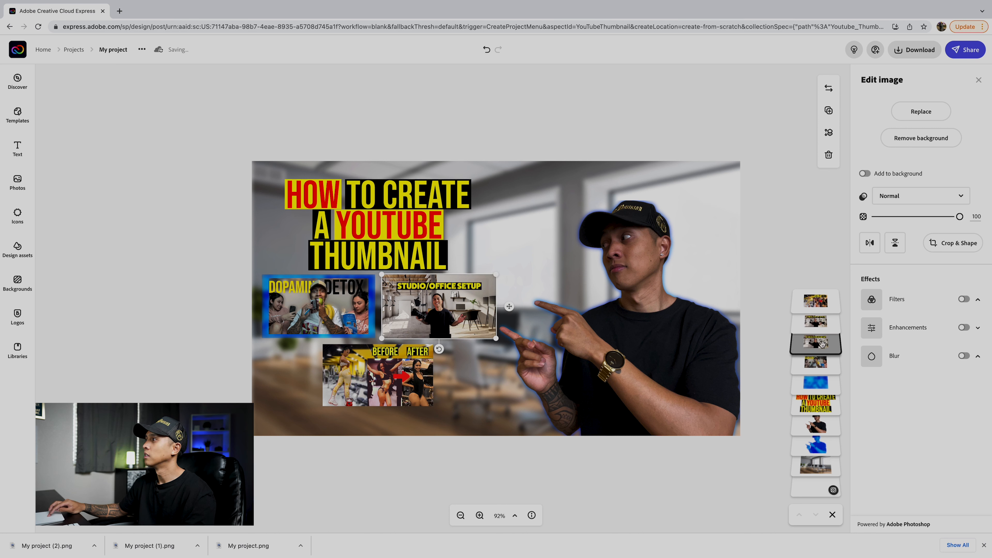
{"action": "left_click", "coordinate": [963, 299]}
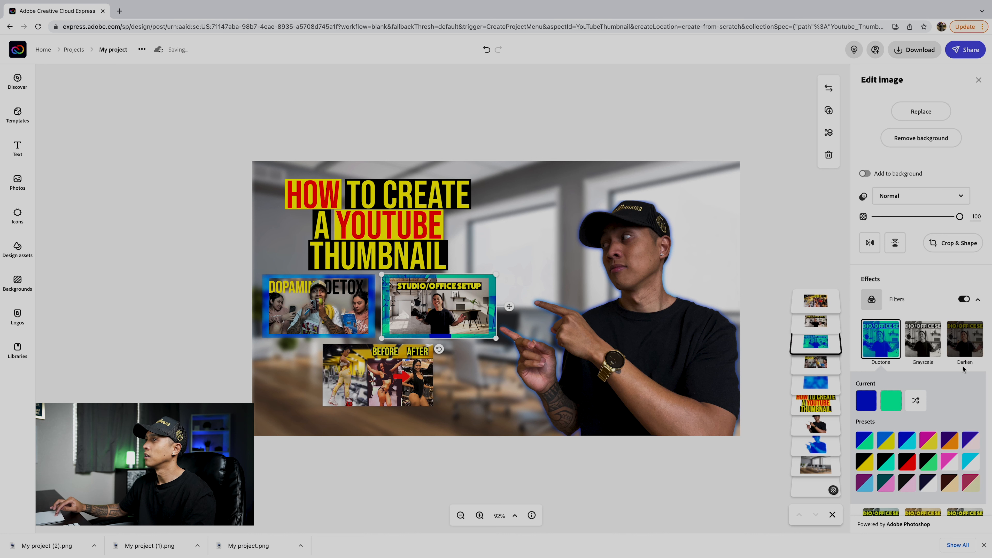
{"action": "left_click", "coordinate": [906, 440]}
Enhance the man's cutout with contrast 30, brightness 20, saturation 10, highlight -42 and shadow -30.
{"action": "left_click", "coordinate": [619, 370]}
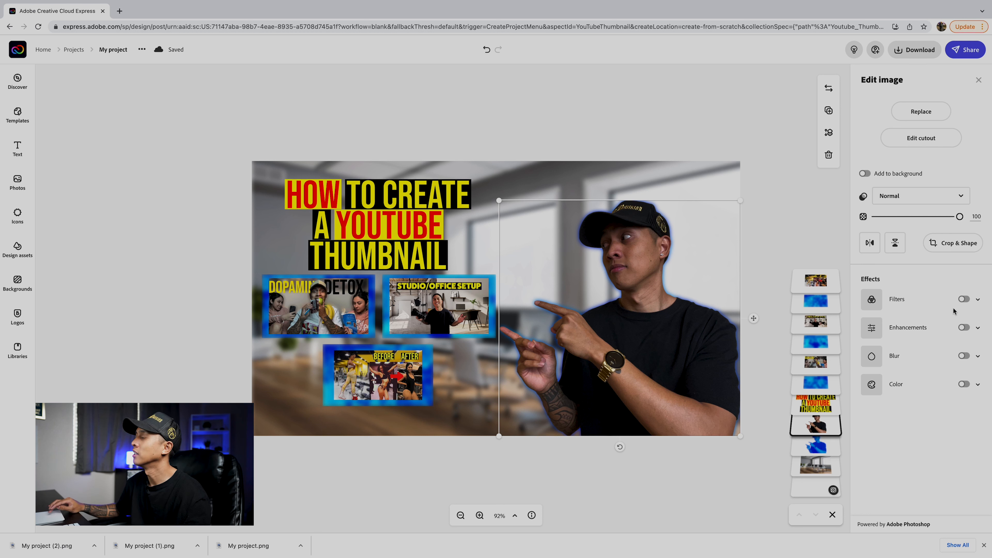
{"action": "left_click", "coordinate": [918, 331]}
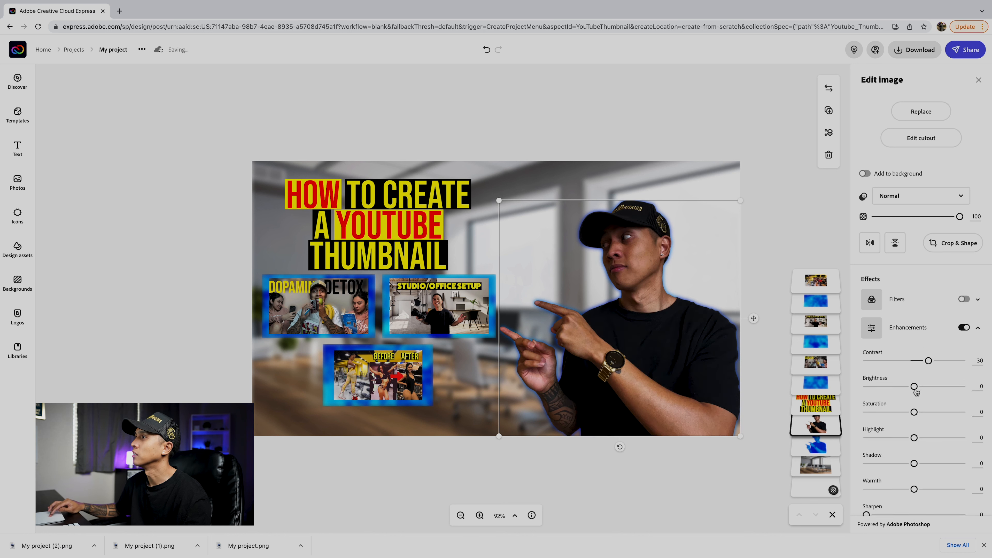
{"action": "left_click_drag", "start_coordinate": [915, 389], "coordinate": [924, 389]}
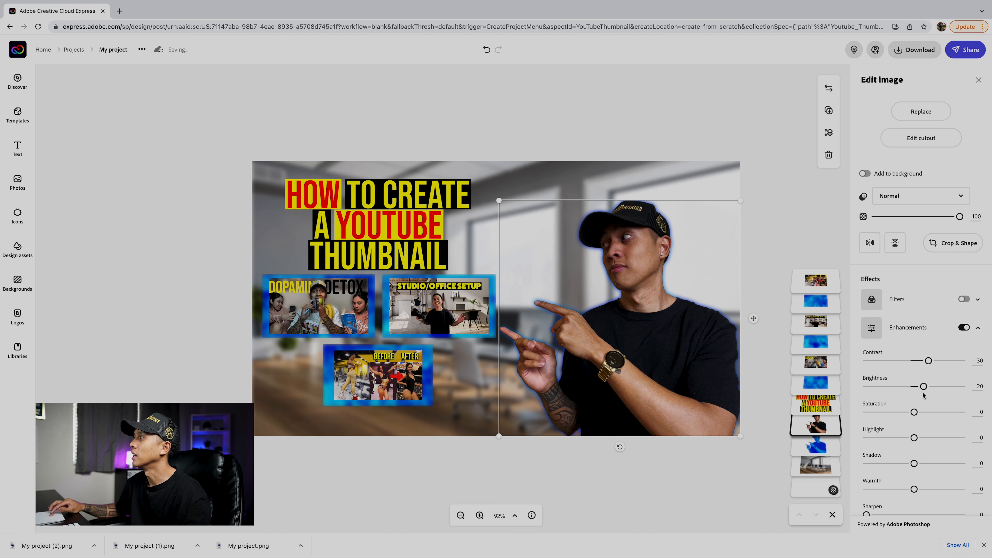
{"action": "left_click_drag", "start_coordinate": [913, 415], "coordinate": [900, 468]}
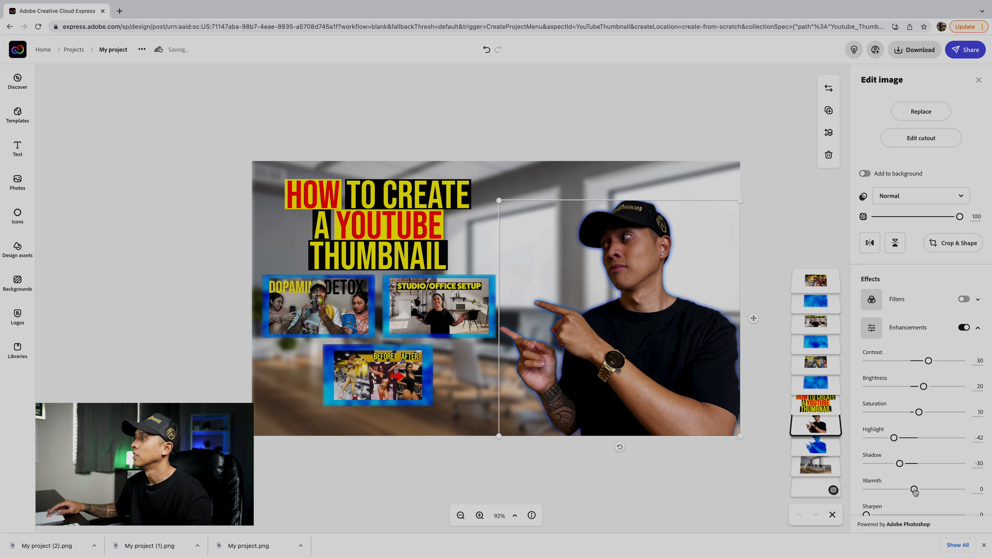
{"action": "scroll", "coordinate": [914, 491], "scroll_direction": "down", "scroll_amount": 2}
{"action": "mouse_move", "coordinate": [867, 467]}
{"action": "left_mouse_down"}
{"action": "mouse_move", "coordinate": [885, 468]}
{"action": "mouse_move", "coordinate": [855, 474]}
{"action": "left_mouse_up"}
{"action": "scroll", "coordinate": [858, 475], "scroll_direction": "down", "scroll_amount": 2}
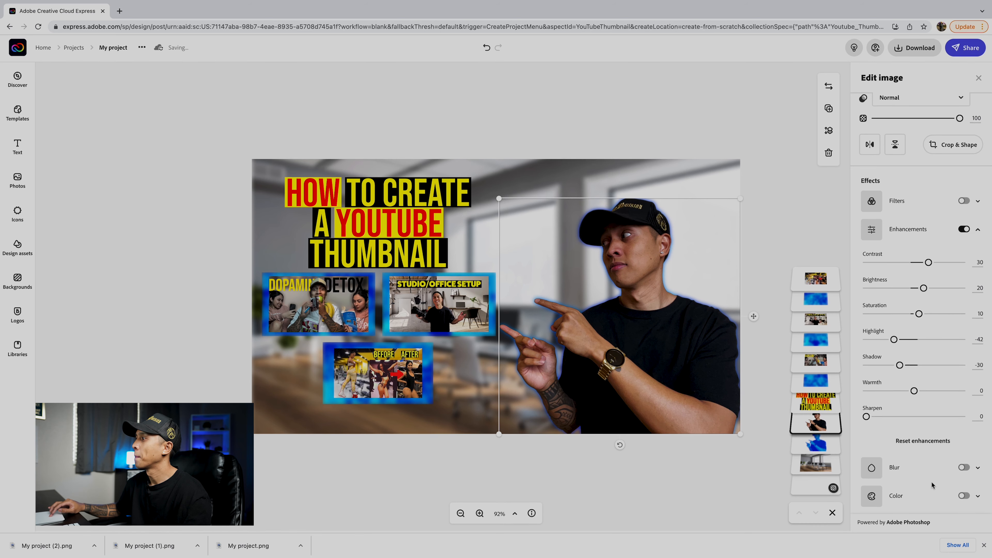
{"action": "left_click", "coordinate": [933, 497]}
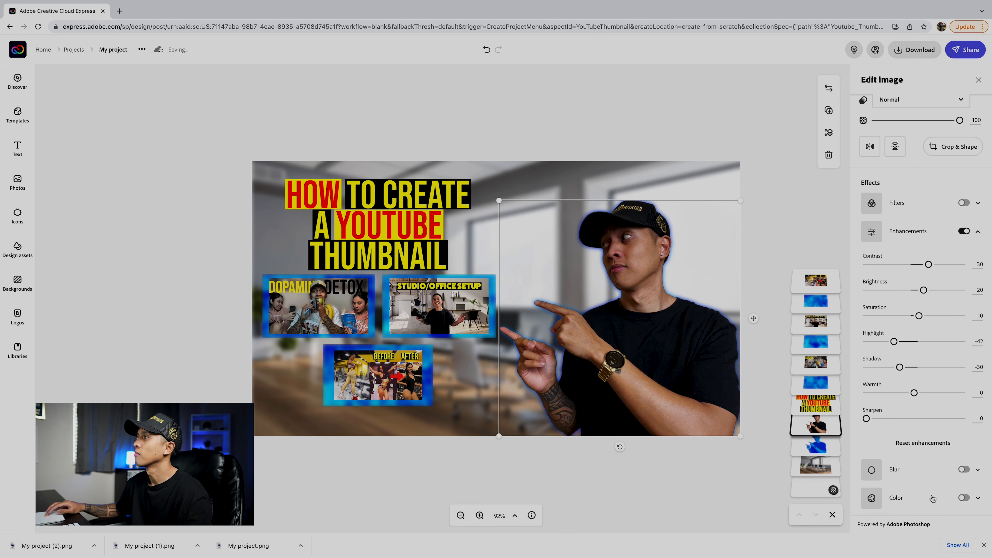
{"action": "left_click", "coordinate": [763, 295]}
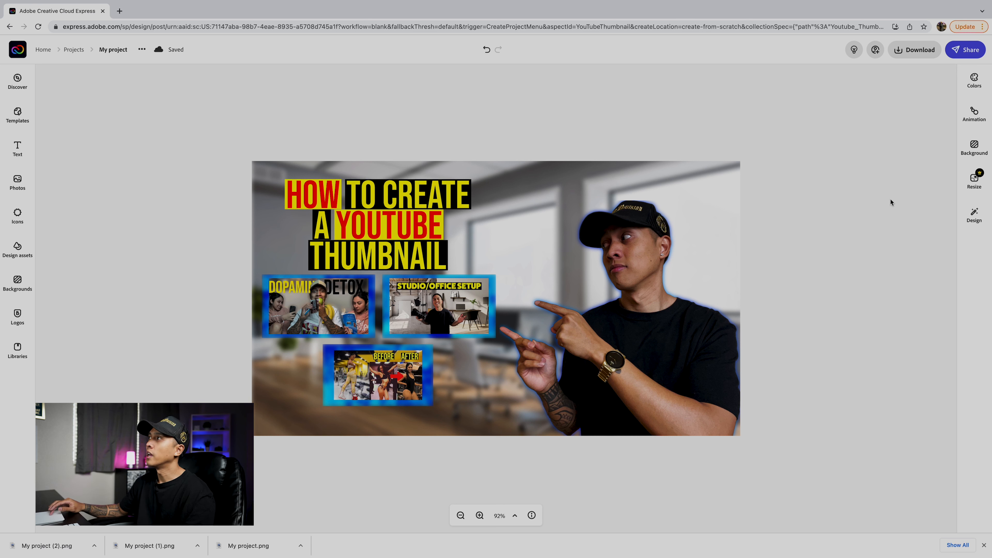
Start downloading the thumbnail in PNG format.
{"action": "left_click", "coordinate": [917, 53]}
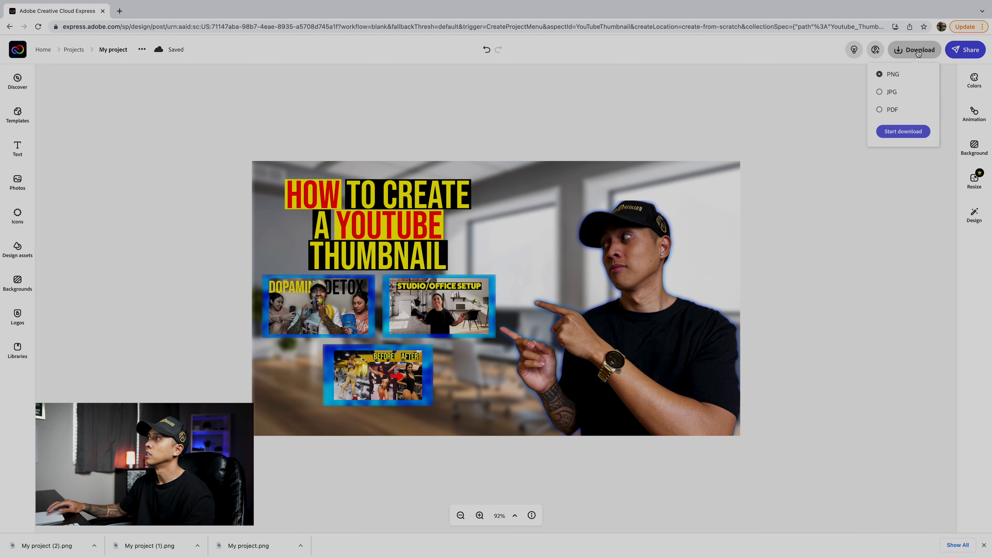
{"action": "left_click", "coordinate": [907, 132]}
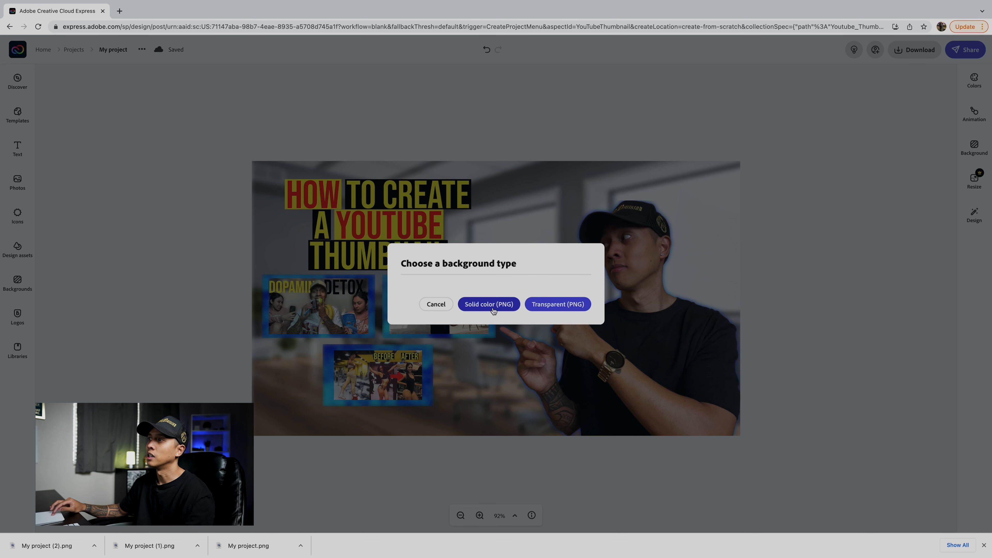